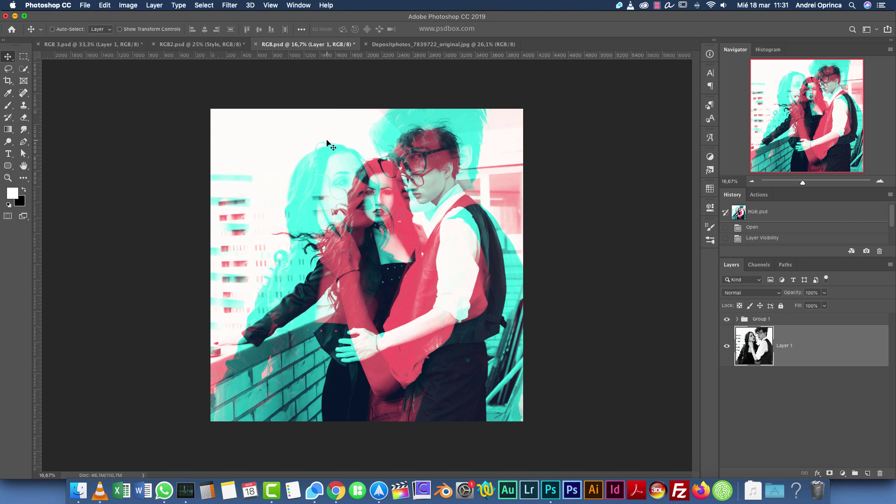
Step: Switch between the RGB2 and RGB 3 composites, ending back on the couple composite
left_click(207, 45)
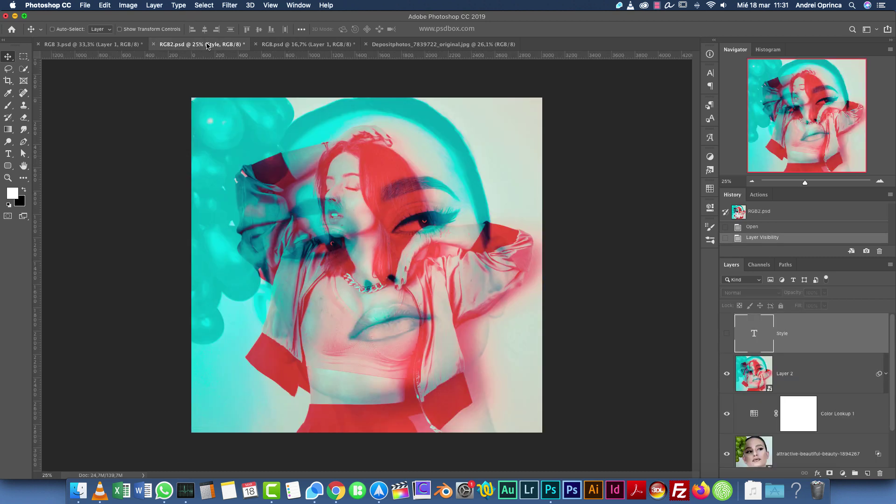
left_click(109, 46)
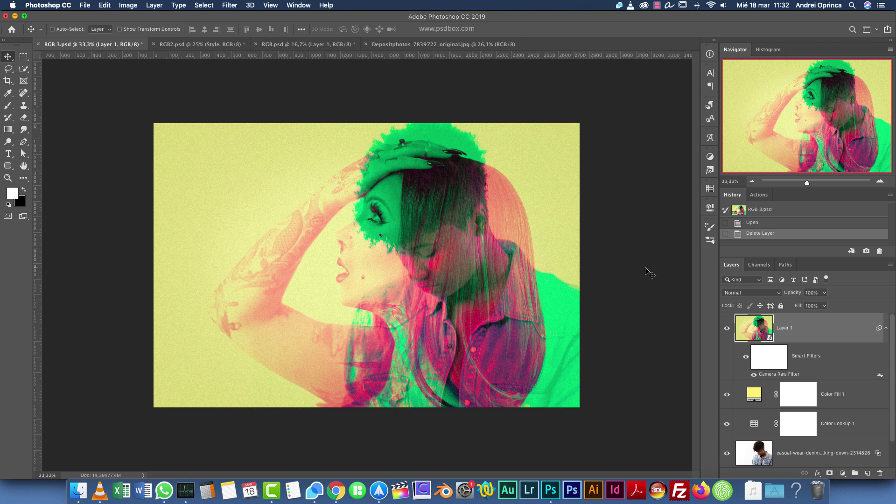
left_click(306, 44)
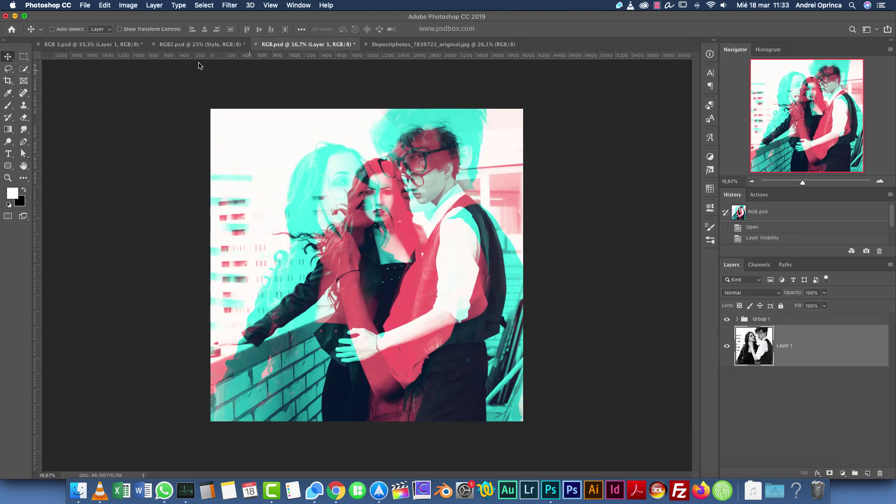
left_click(201, 44)
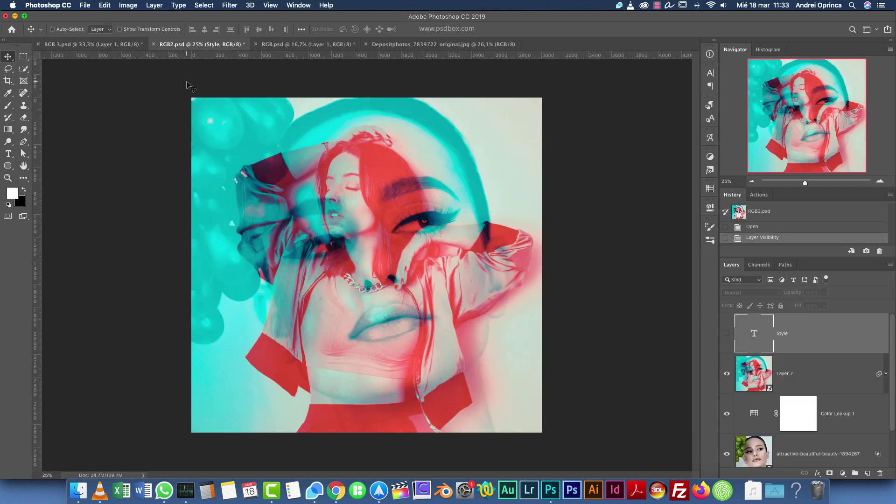
left_click(275, 47)
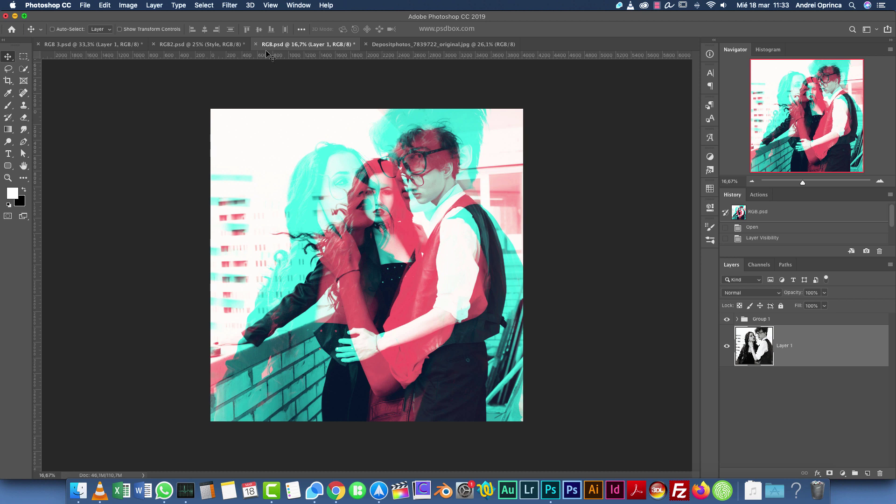
Step: Toggle Group 1 and Layer 1 visibility to compare the double exposure with the plain photo
left_click(727, 320)
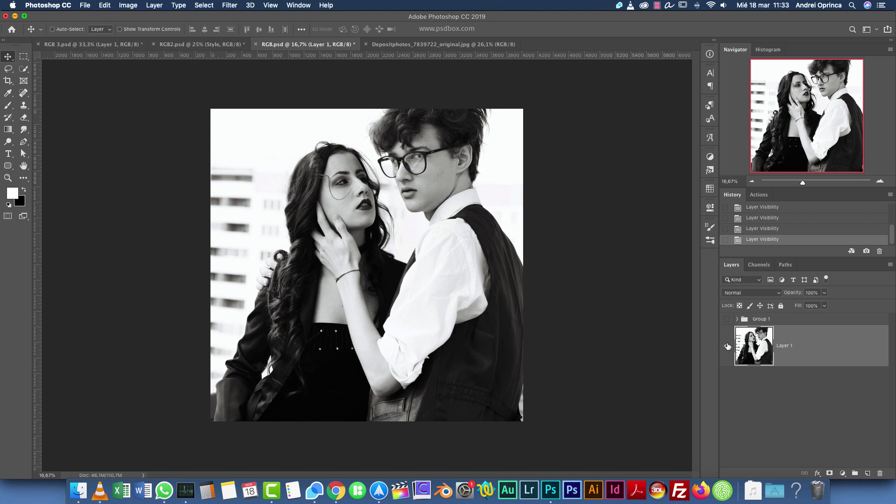
left_click(727, 319)
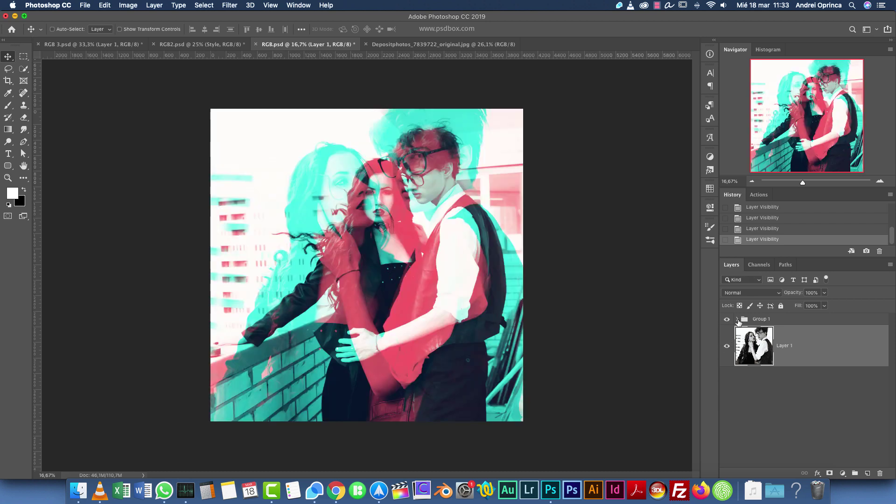
left_click(727, 346)
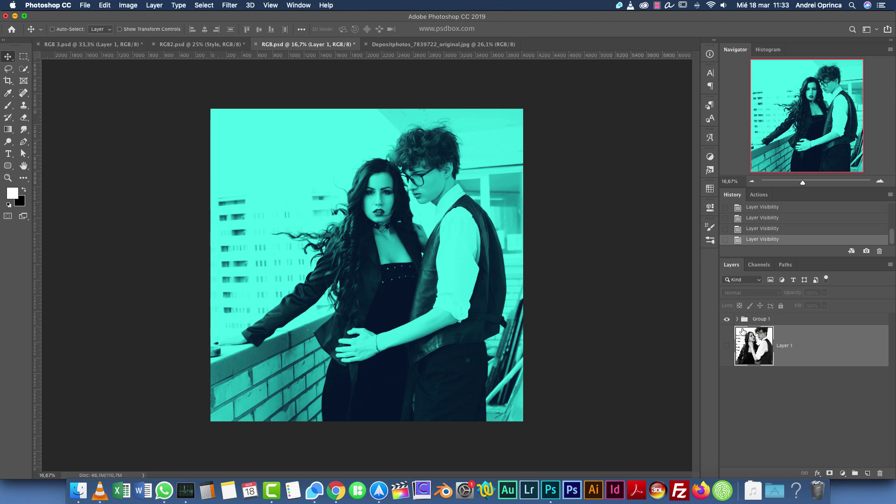
left_click(727, 346)
Step: Check Group 1's contents, then move Group 1 below Layer 1 in the stack
left_click(737, 319)
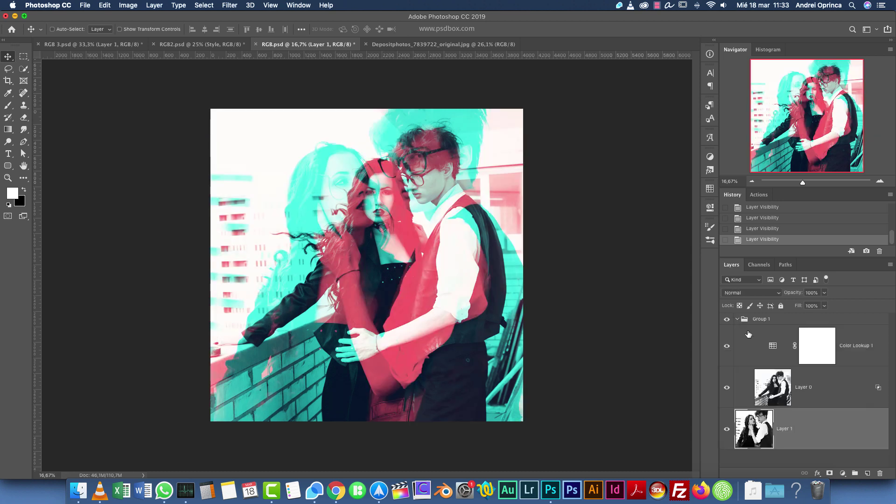
left_click(845, 392)
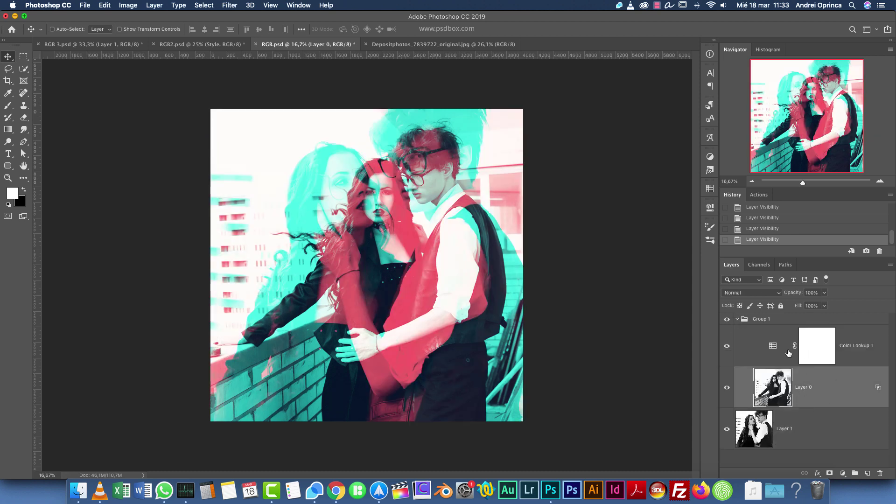
left_click(742, 319)
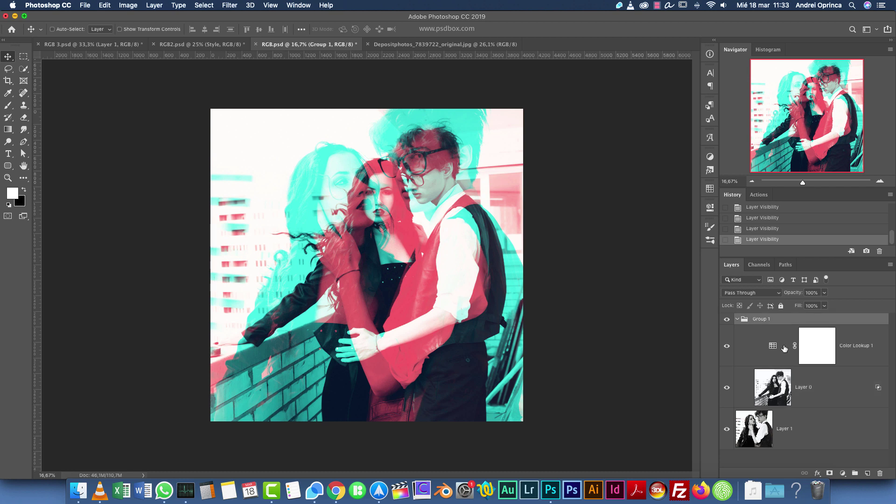
left_click(737, 319)
left_click_drag(871, 324, 851, 396)
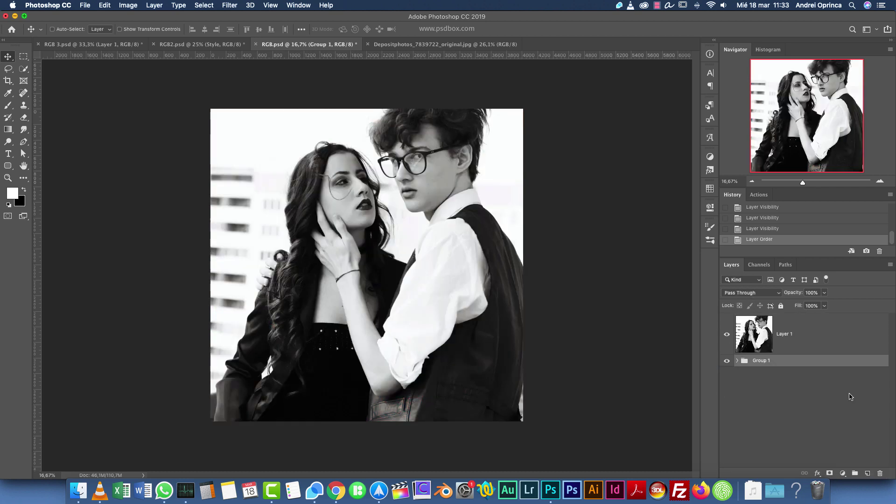
Step: Duplicate Layer 1 with Cmd+J to create Layer 1 copy
left_click(824, 330)
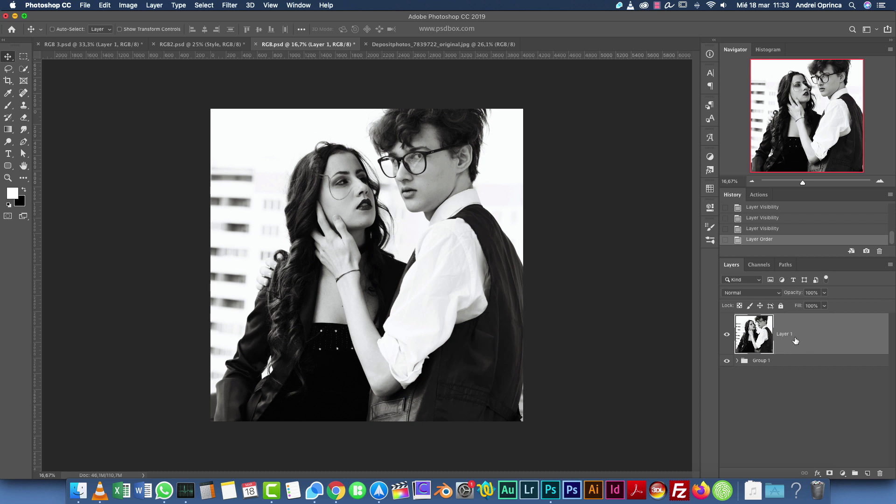
key("super+j")
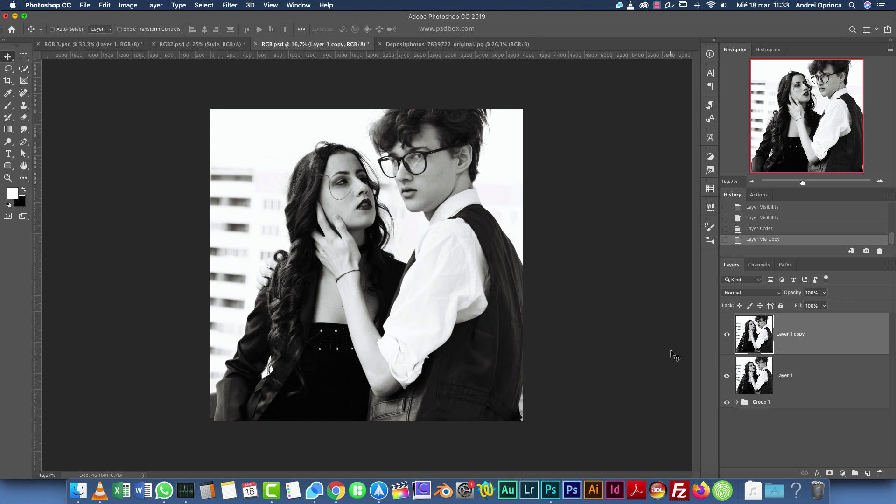
Step: Uncheck the G channel in Layer 1 copy's Advanced Blending, keeping R and B on
double_click(839, 334)
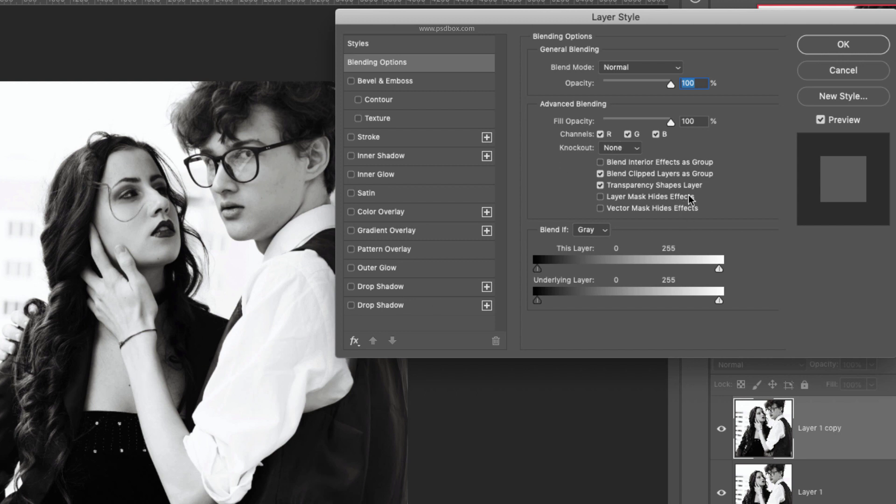
left_click(628, 135)
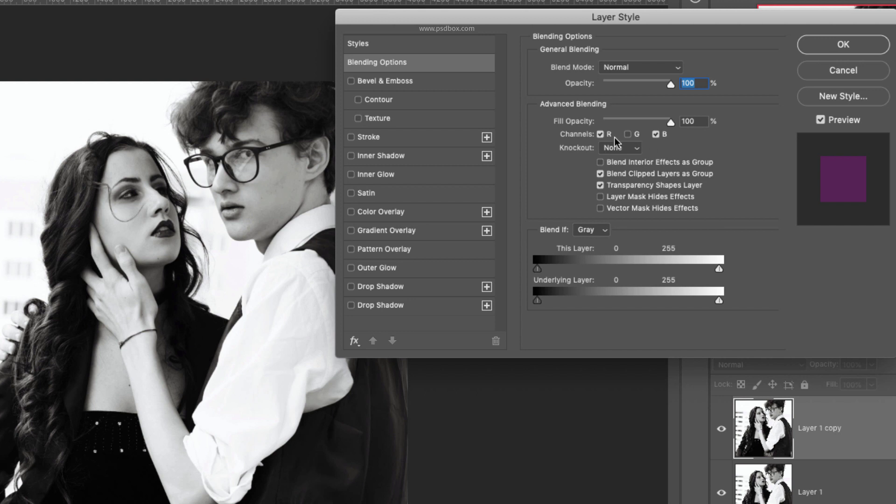
left_click(601, 135)
left_click(601, 134)
left_click(843, 45)
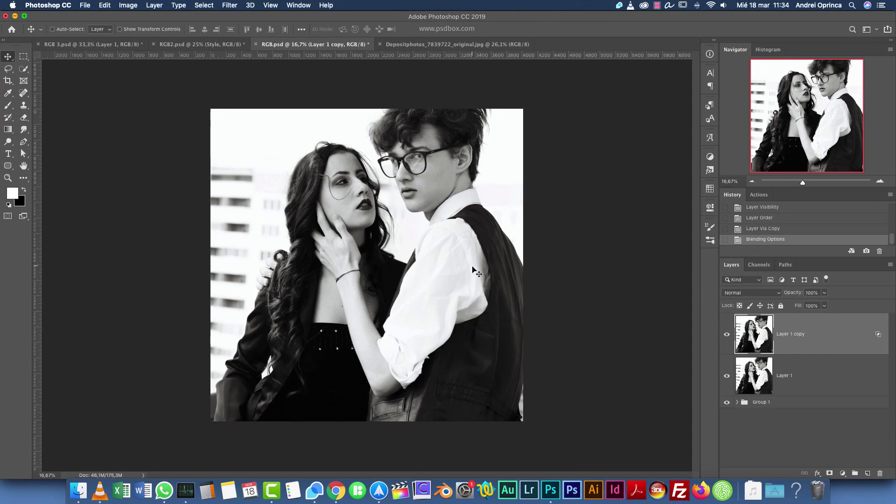
Step: Nudge Layer 1 copy one arrow-key step right for a subtle green-magenta fringe, checking at 100% zoom
left_click_drag(479, 260, 488, 247)
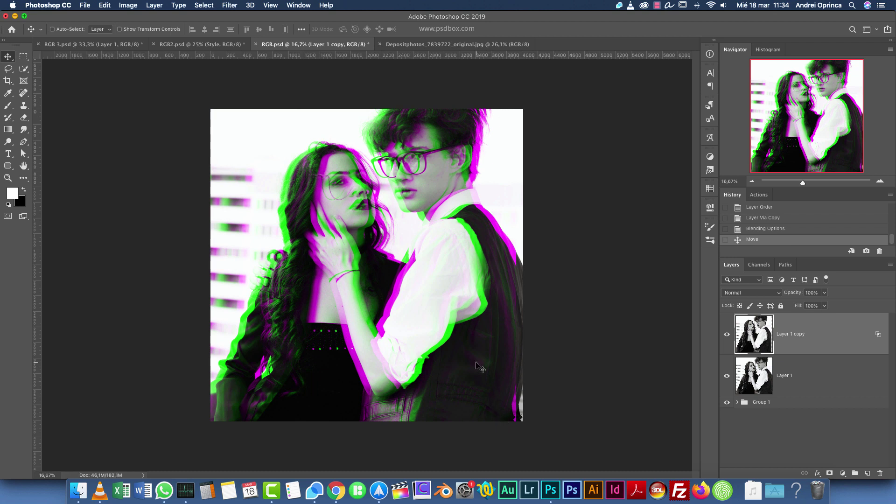
key("super+z")
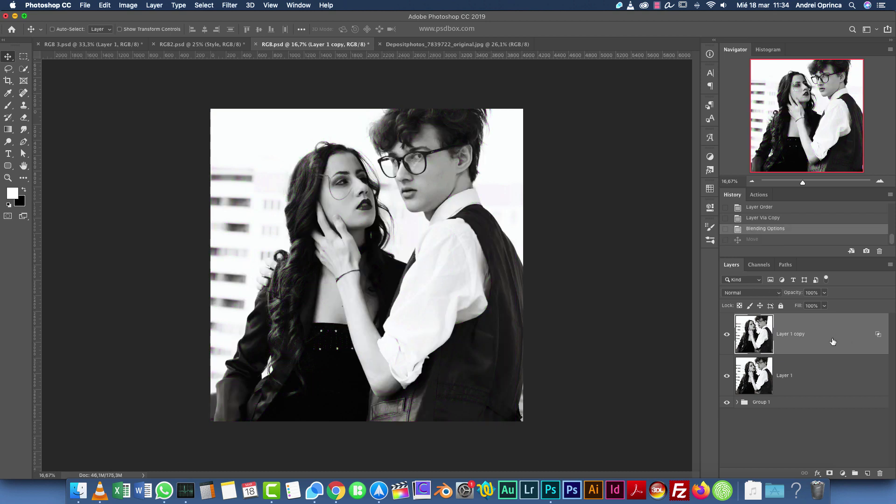
key("Right")
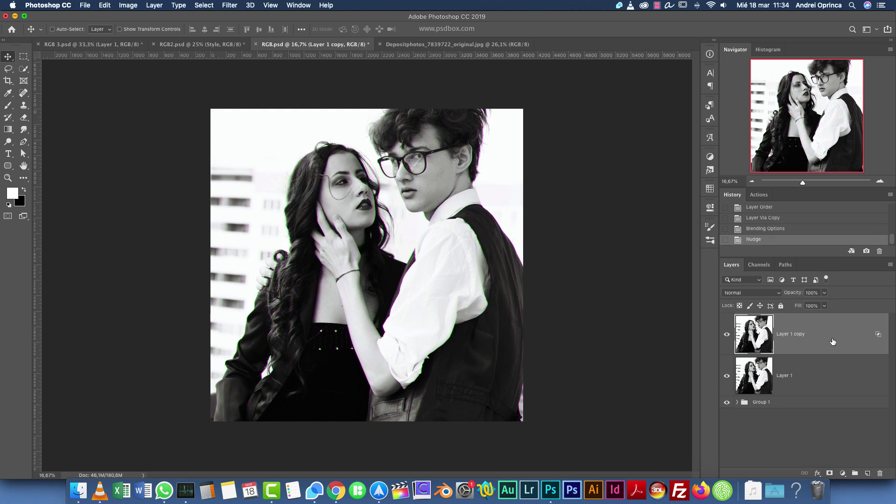
key("super+1")
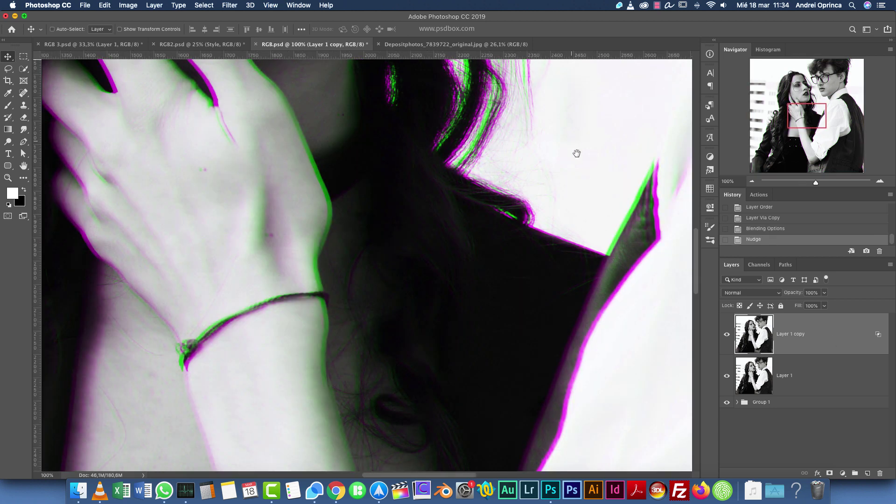
left_click_drag(576, 152, 600, 382)
key("super+r")
left_click(752, 181)
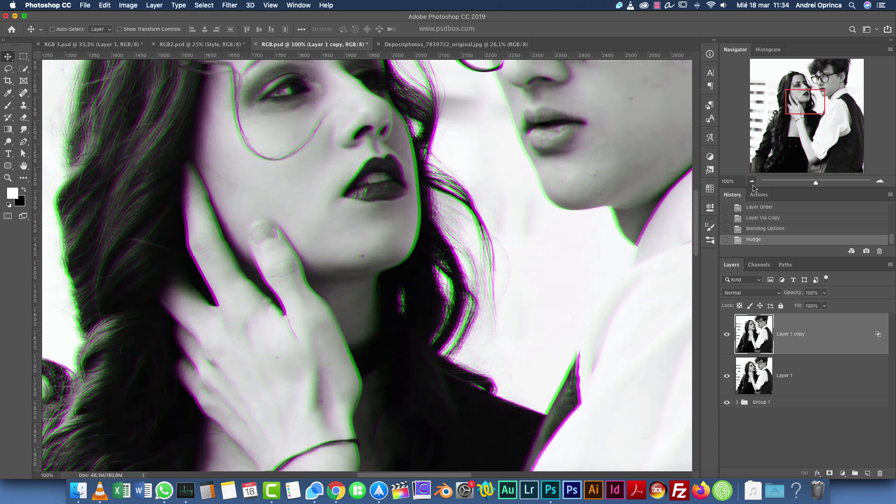
left_click(752, 181)
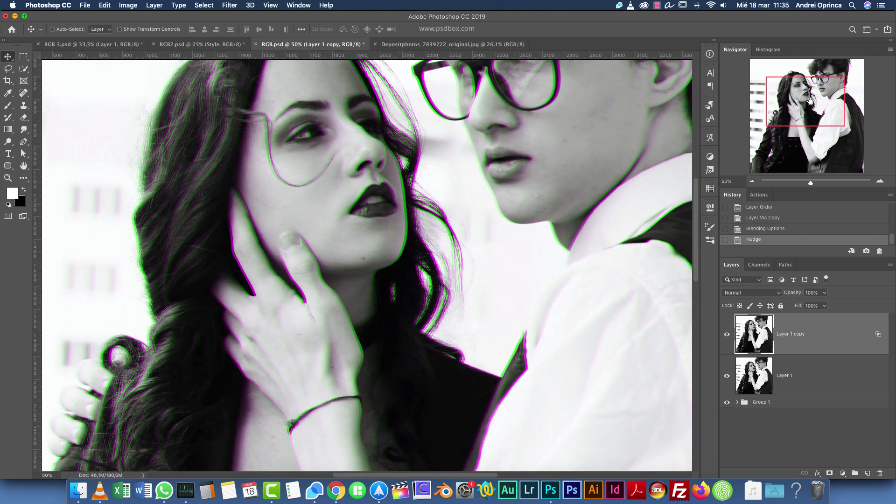
left_click_drag(811, 101, 808, 91)
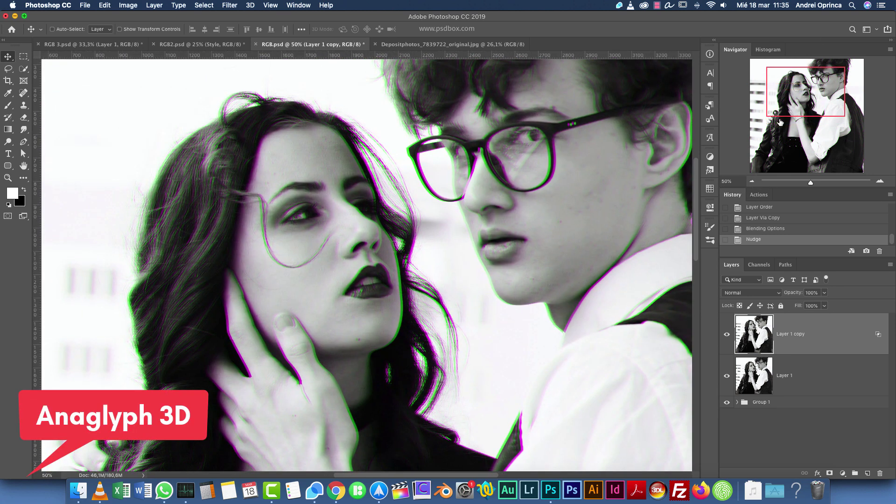
Step: Set Layer 1 copy's blending channels to R off with G and B on
double_click(844, 332)
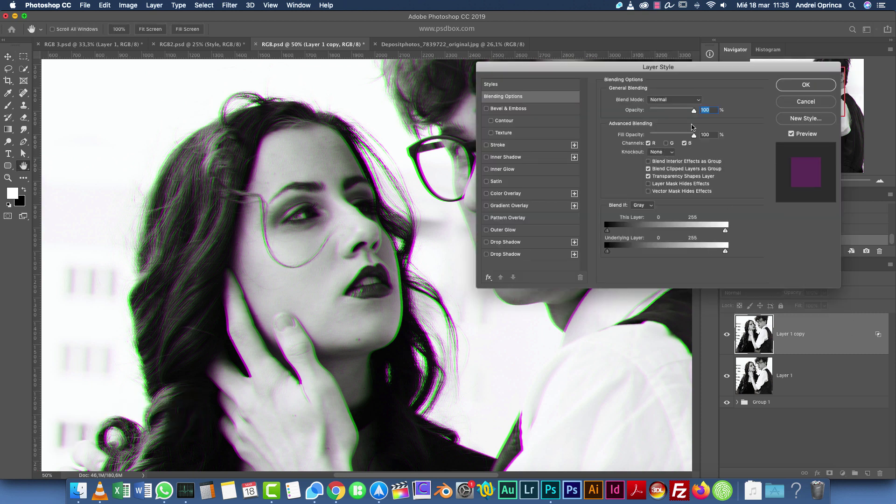
left_click(666, 144)
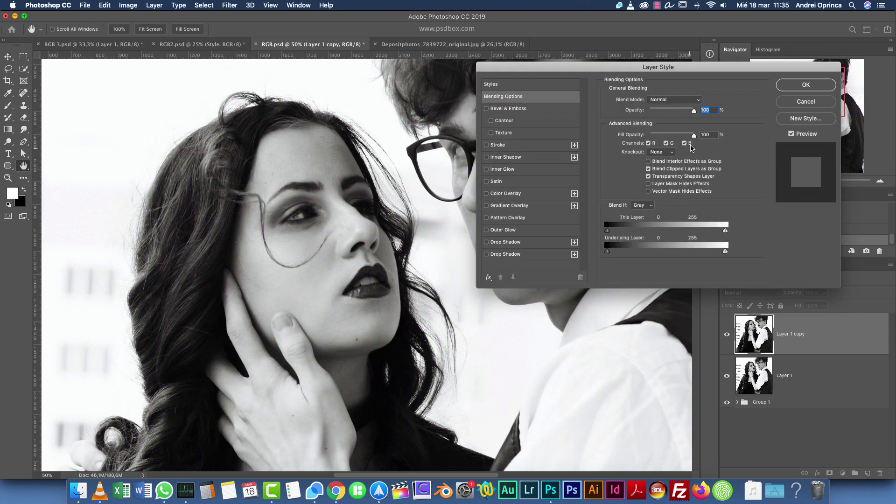
left_click(686, 144)
left_click(684, 144)
left_click(649, 143)
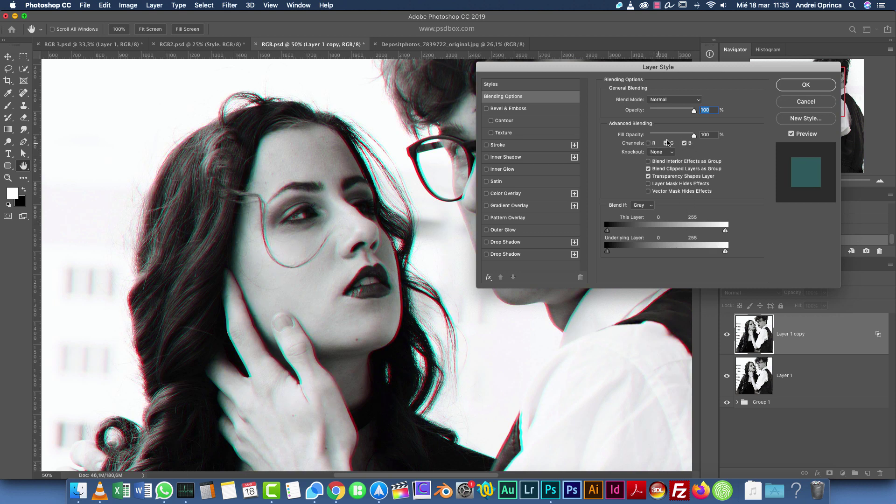
left_click(684, 143)
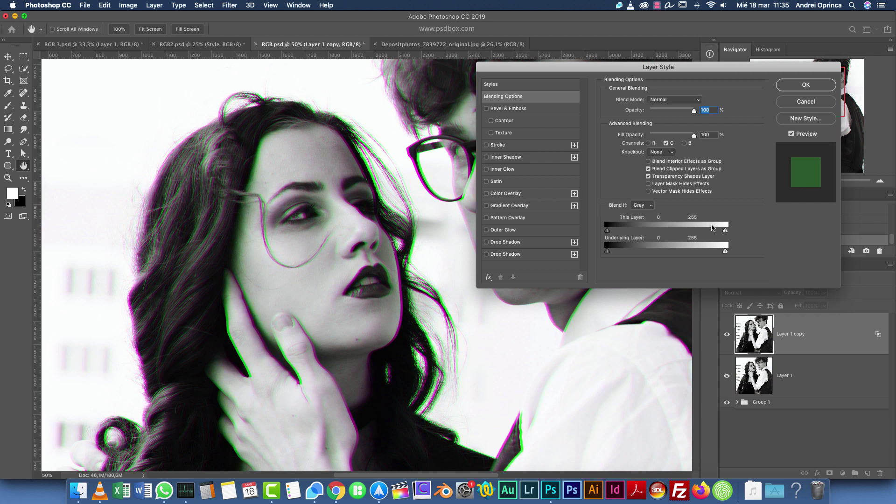
left_click(686, 143)
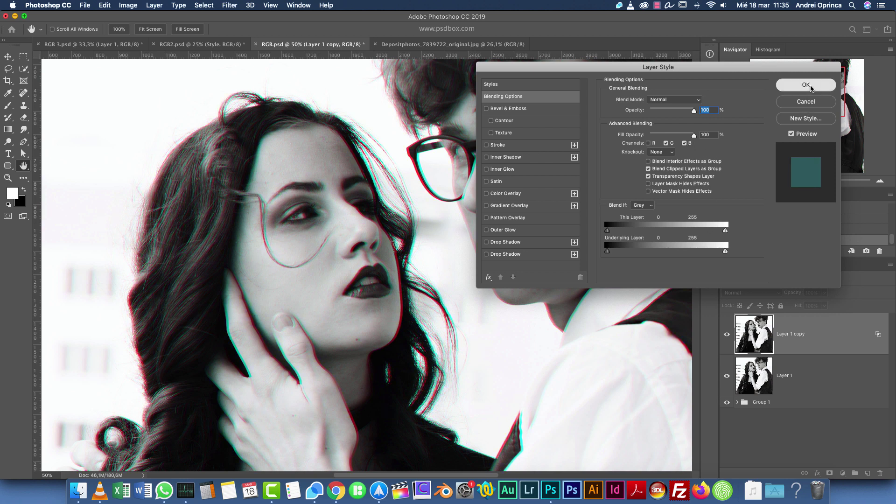
left_click(803, 86)
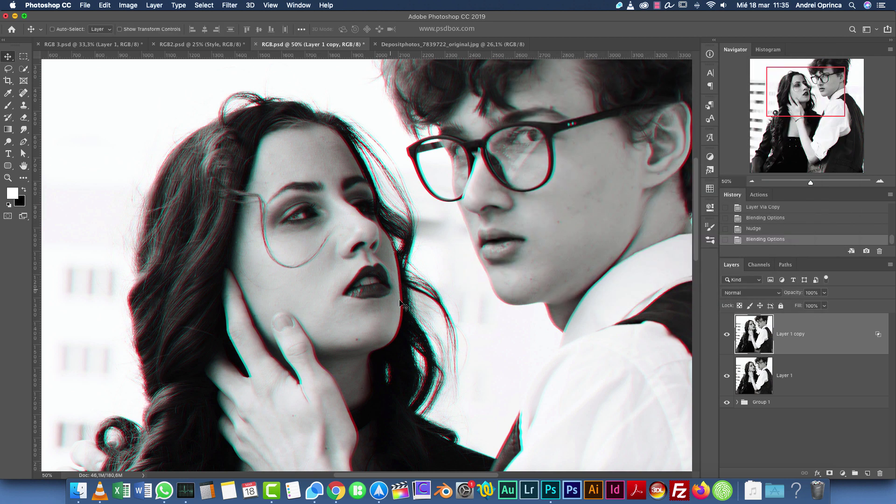
Step: Shift Layer 1 copy up-left for bold red-cyan fringes, then delete the copy
left_click_drag(416, 303, 377, 291)
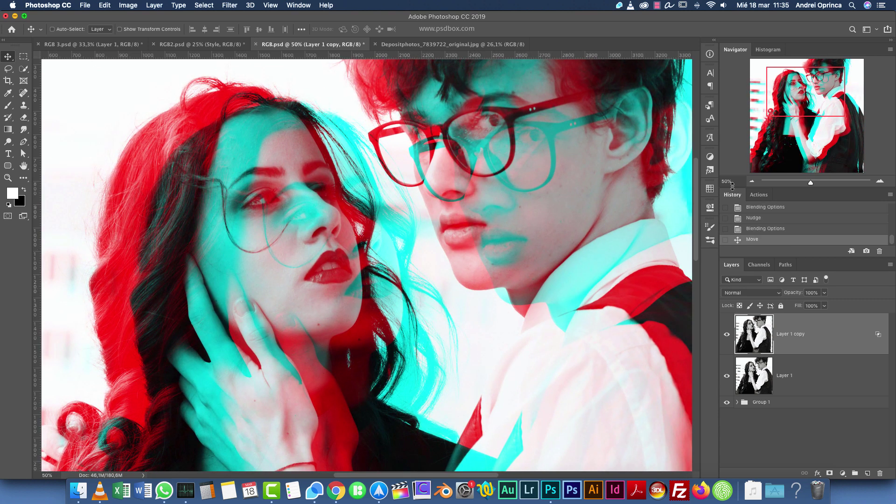
left_click(752, 181)
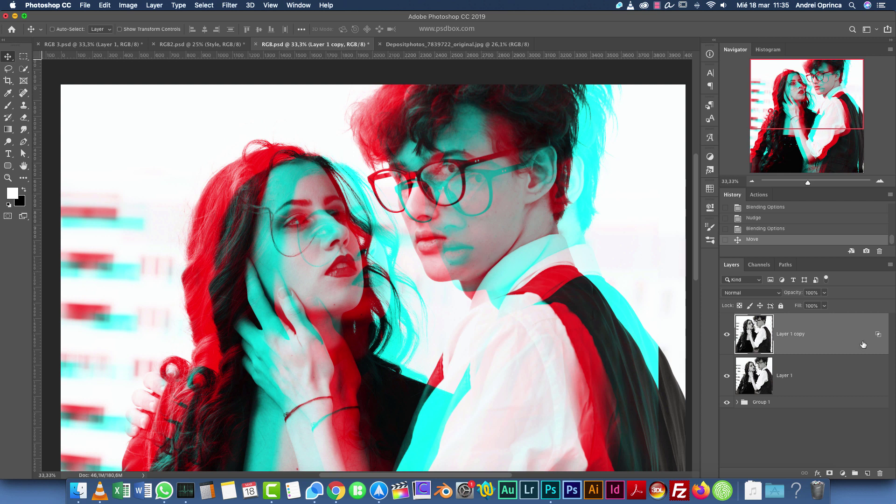
left_click_drag(853, 340, 880, 473)
Step: Drag pexels-2382263.jpg from the Finder RGB folder onto the Photoshop canvas
left_click(78, 490)
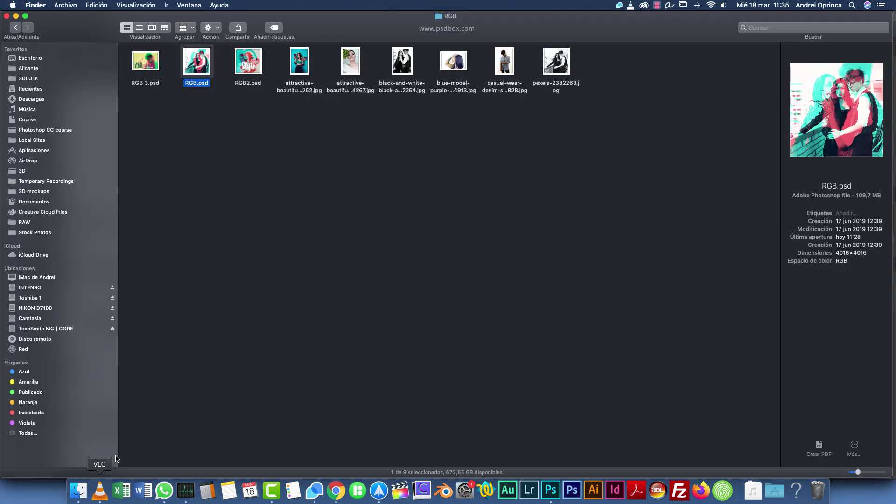
left_click(432, 154)
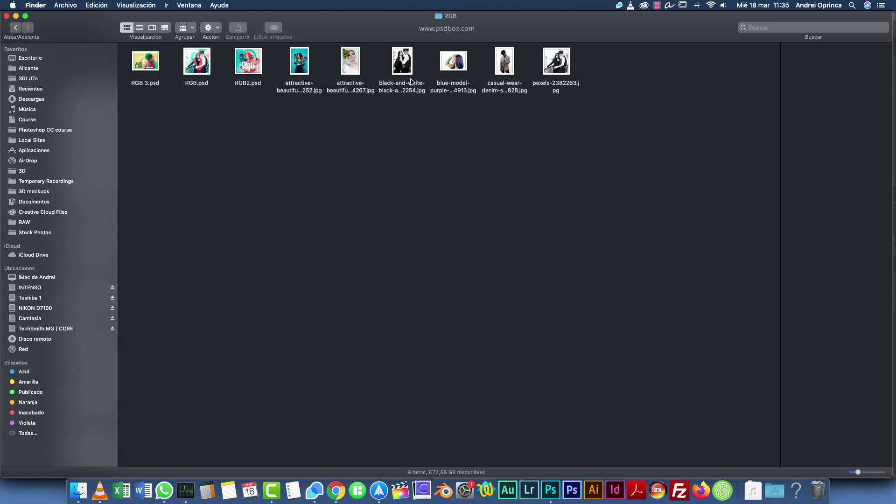
key("super+Tab")
left_click_drag(547, 68, 522, 199)
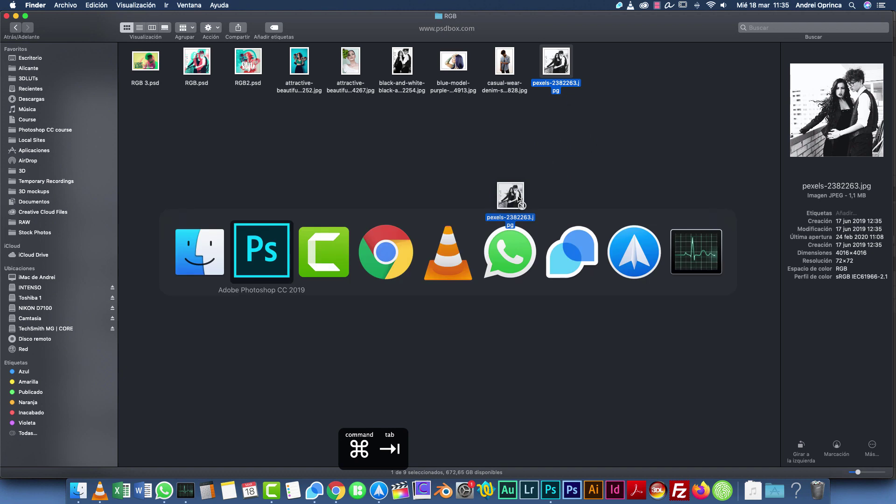
left_click_drag(519, 198, 476, 233)
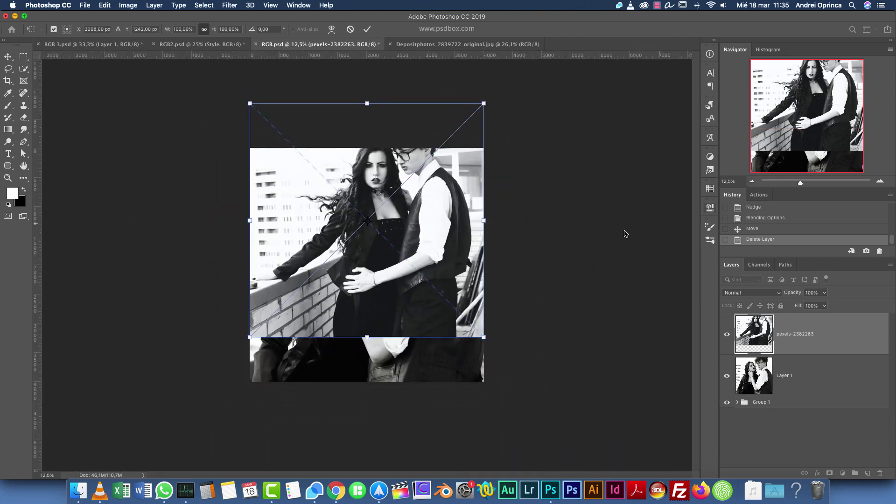
Step: Align the placed pexels-2382263 photo with the canvas and commit it
left_click_drag(433, 199, 439, 252)
key("Return")
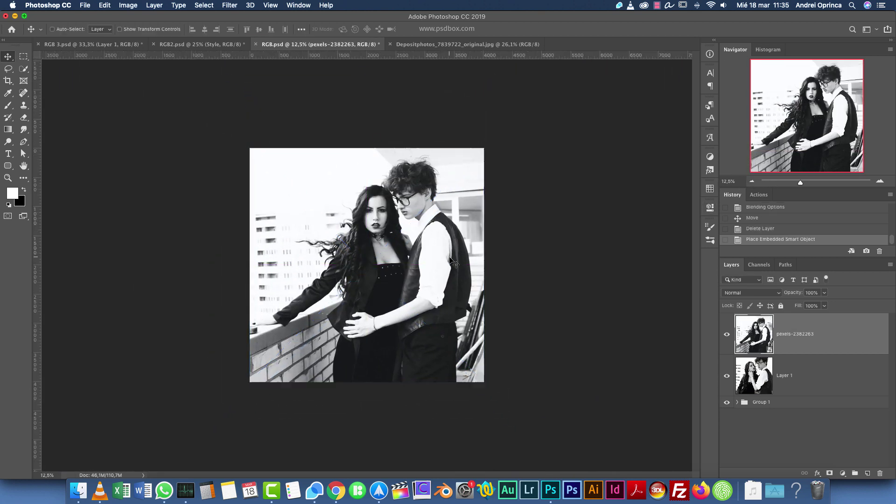
left_click(727, 335)
left_click(728, 335)
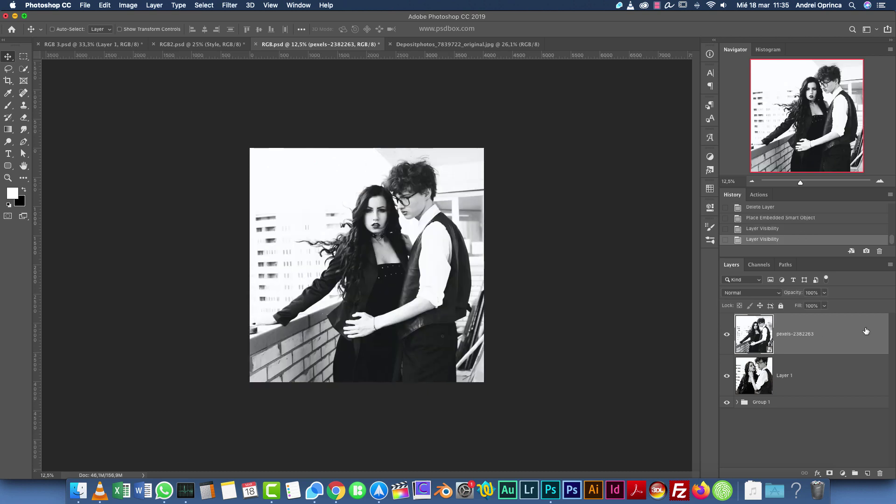
Step: Uncheck the R channel in the placed photo's blending options for a red-cyan double exposure
double_click(852, 329)
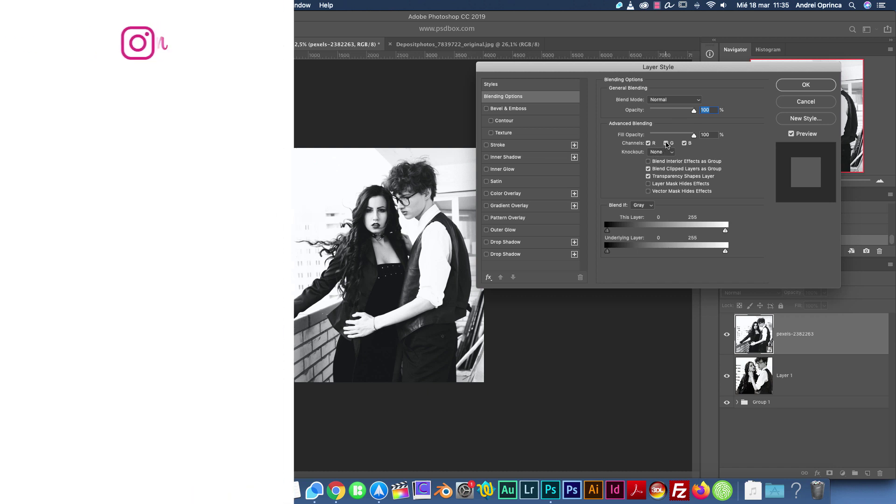
left_click(666, 143)
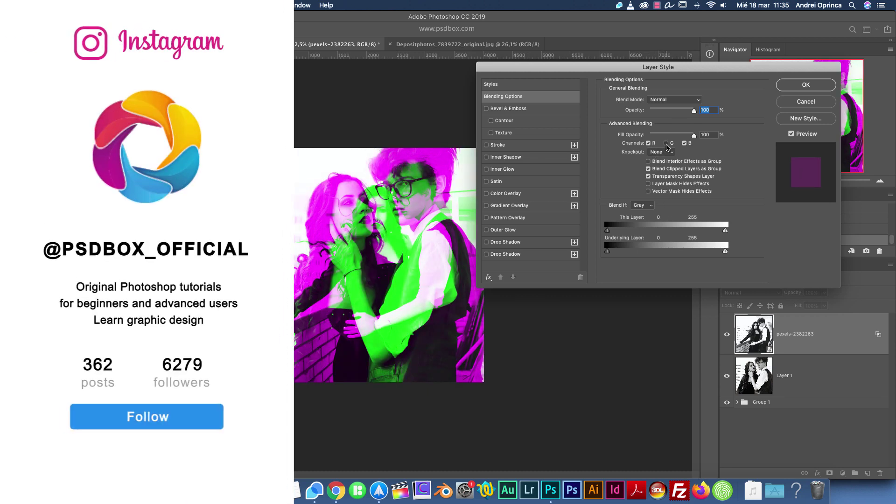
left_click(666, 143)
left_click(648, 143)
left_click(794, 87)
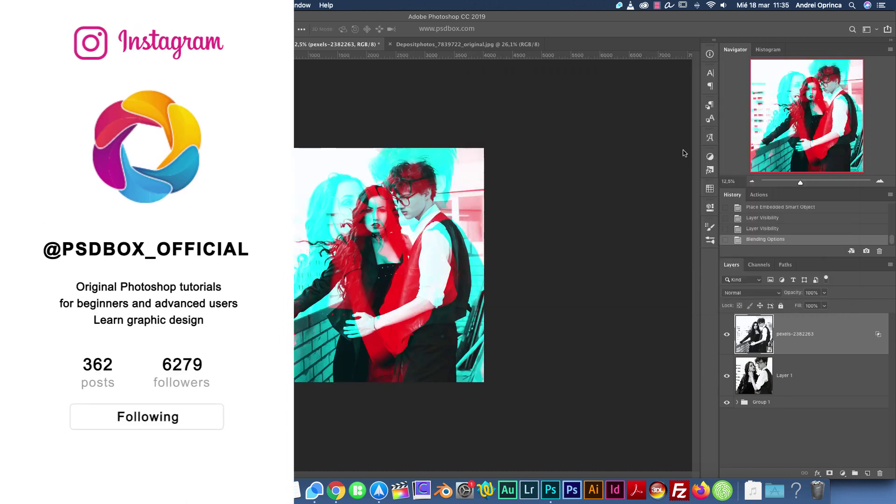
mouse_move(442, 260)
left_mouse_down()
mouse_move(455, 256)
mouse_move(436, 259)
left_mouse_up()
key("super+z")
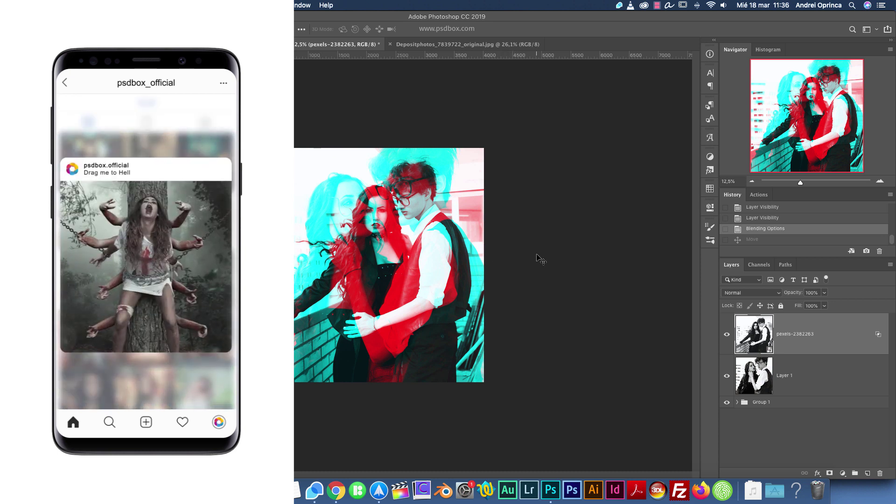
left_click(880, 181)
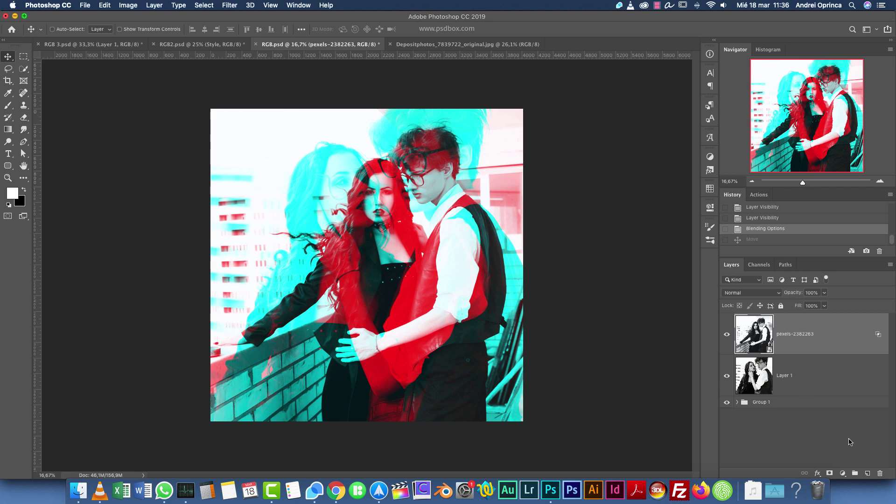
Step: Add a Color Lookup adjustment and try the LA-6, LA-8, PA22 and PA27 LUTs
left_click(843, 474)
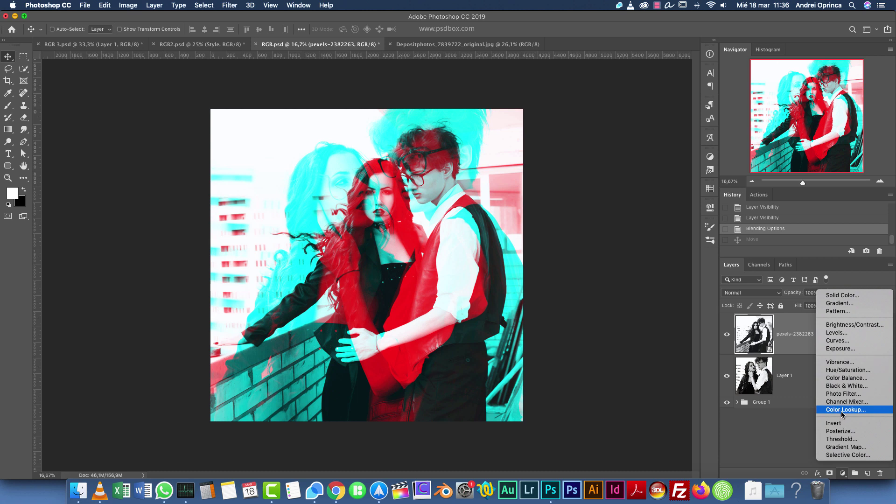
left_click(841, 411)
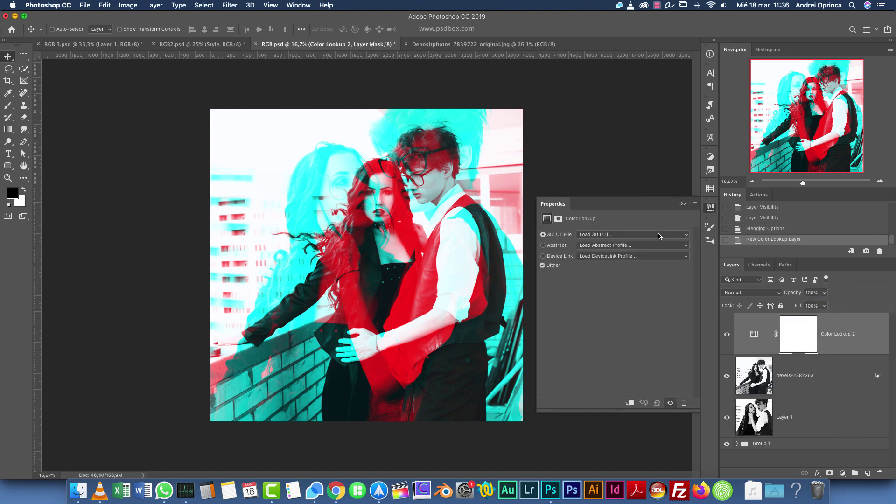
left_click(660, 235)
mouse_move(658, 472)
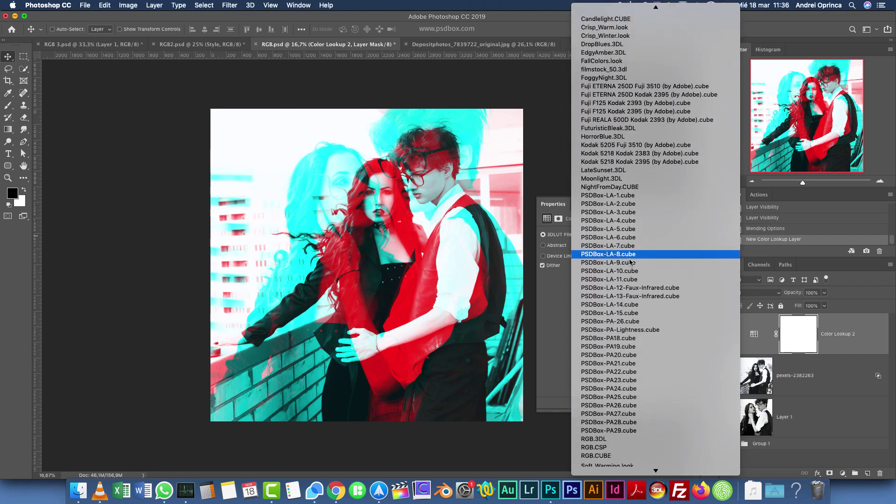
left_click(638, 238)
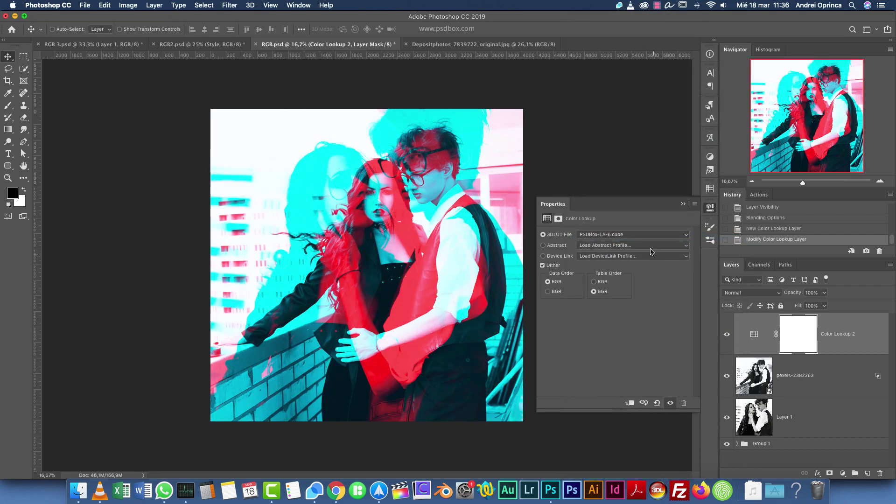
left_click(635, 238)
left_click(635, 269)
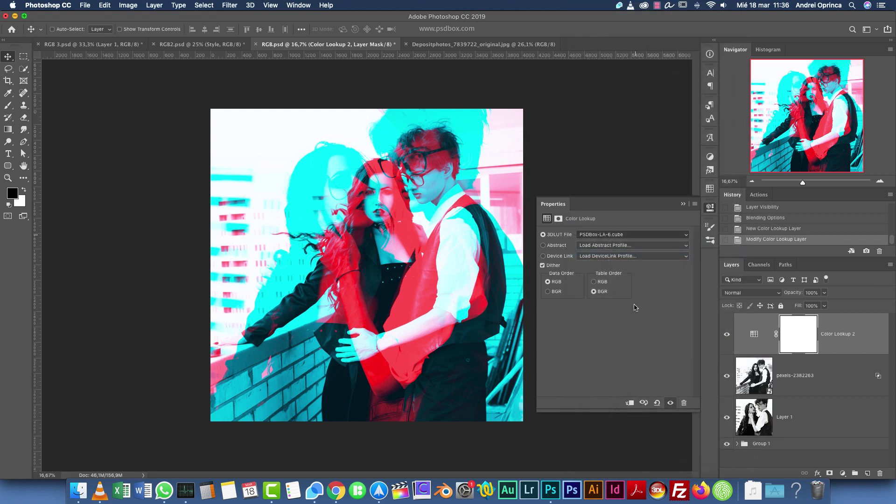
left_click(627, 235)
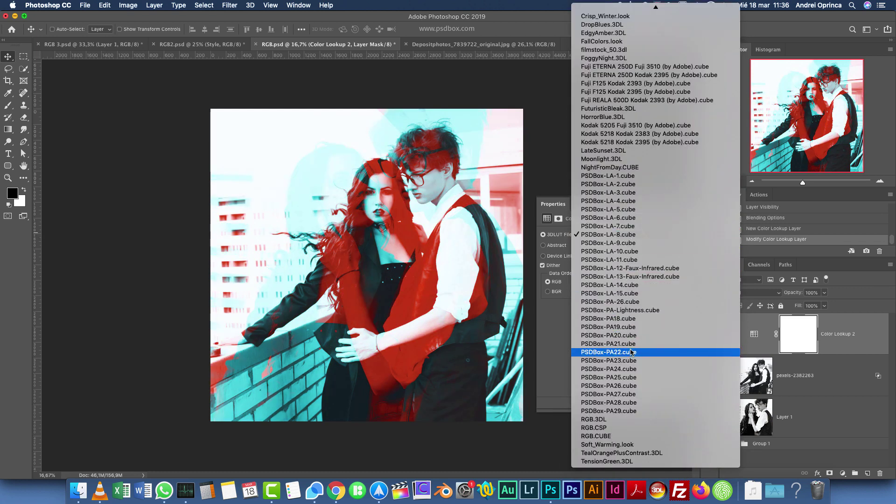
left_click(631, 353)
left_click(626, 236)
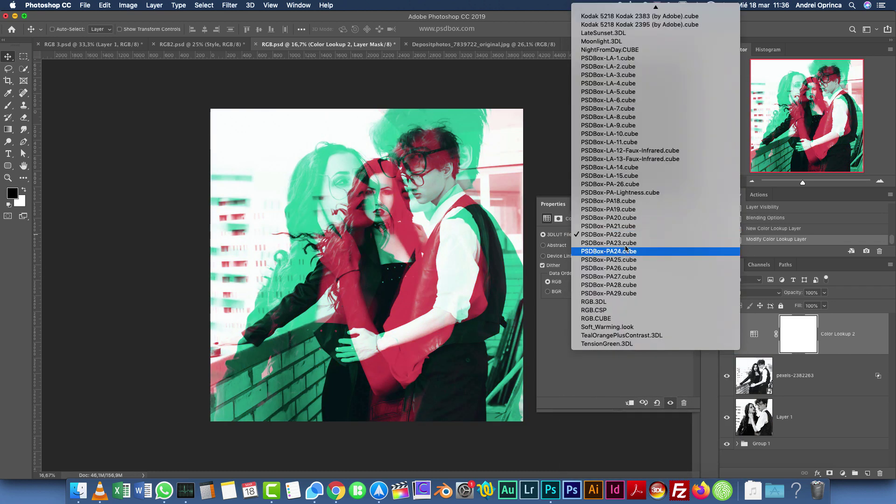
left_click(623, 276)
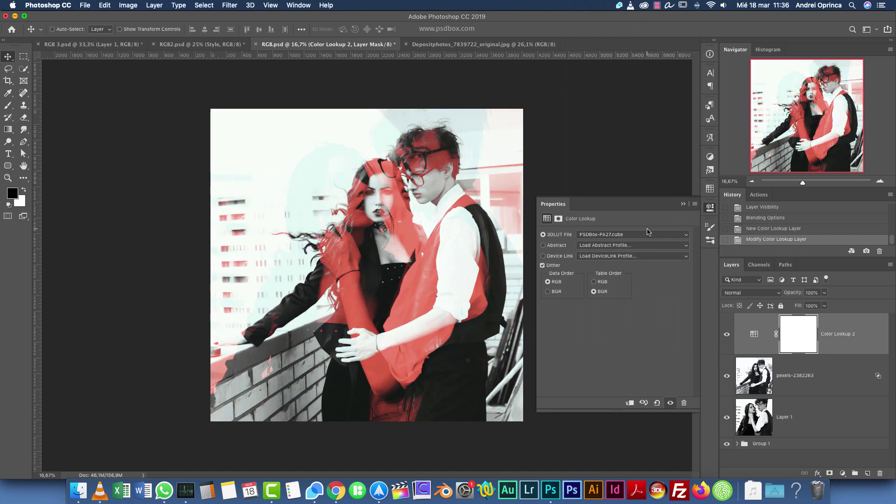
left_click(671, 238)
left_click(606, 317)
Step: Set Table Order to RGB and apply PSDBox-PA20.cube, then PSDBox-LA-5.cube
left_click(548, 291)
left_click(601, 282)
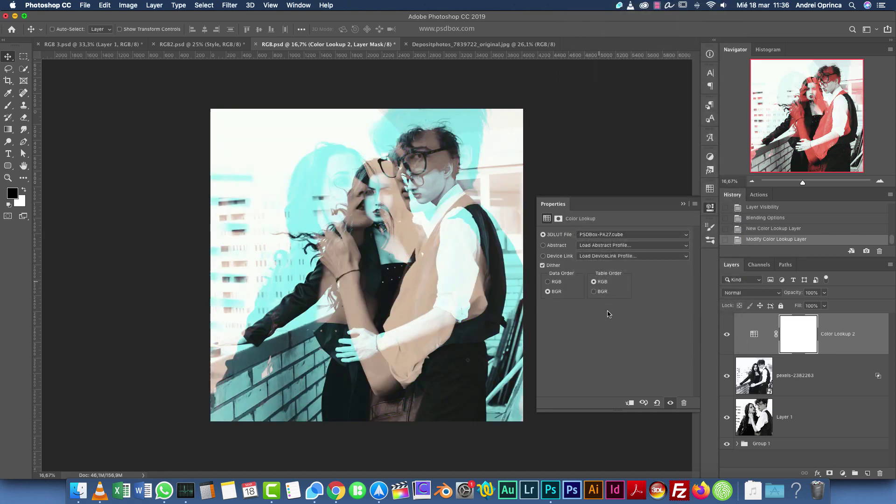
left_click(622, 237)
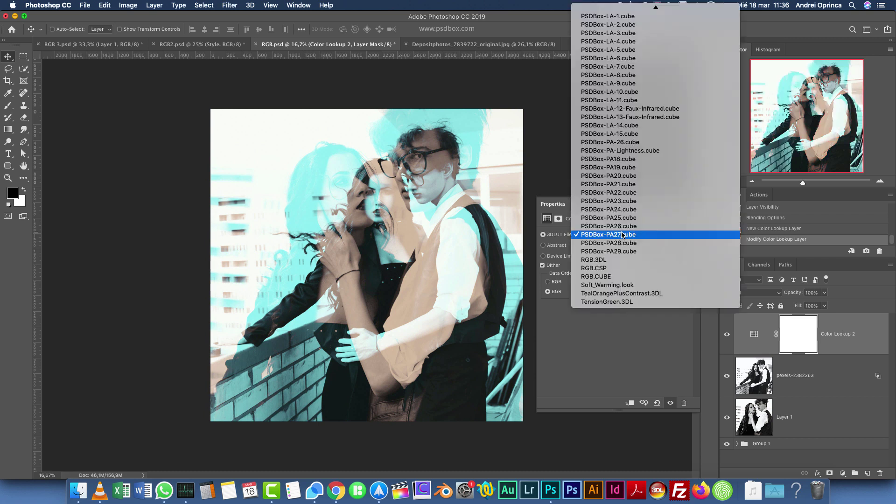
left_click(624, 176)
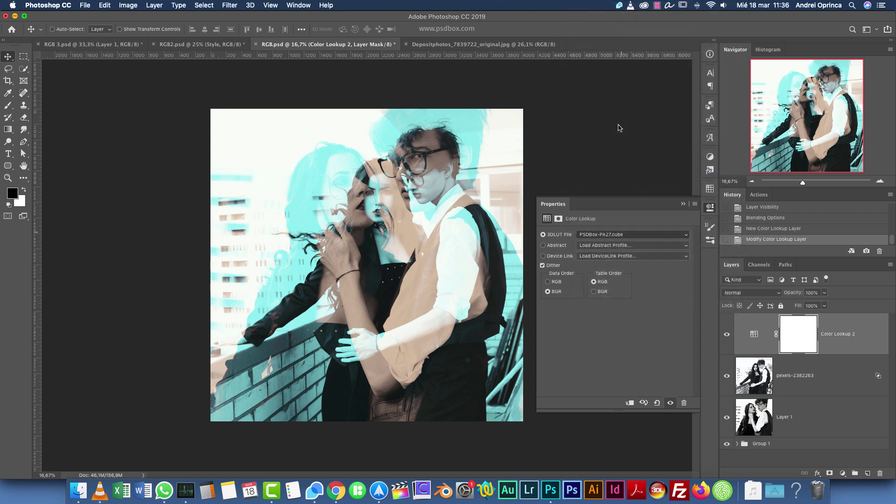
left_click(620, 234)
left_click(605, 109)
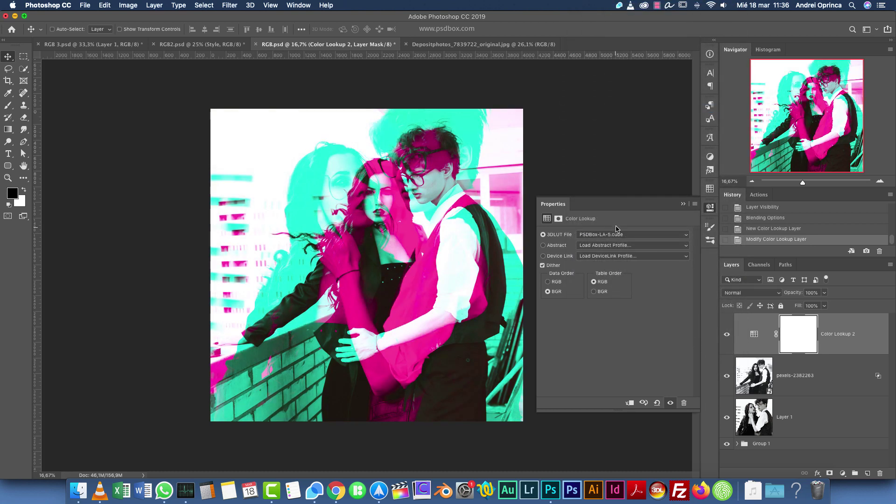
left_click(683, 204)
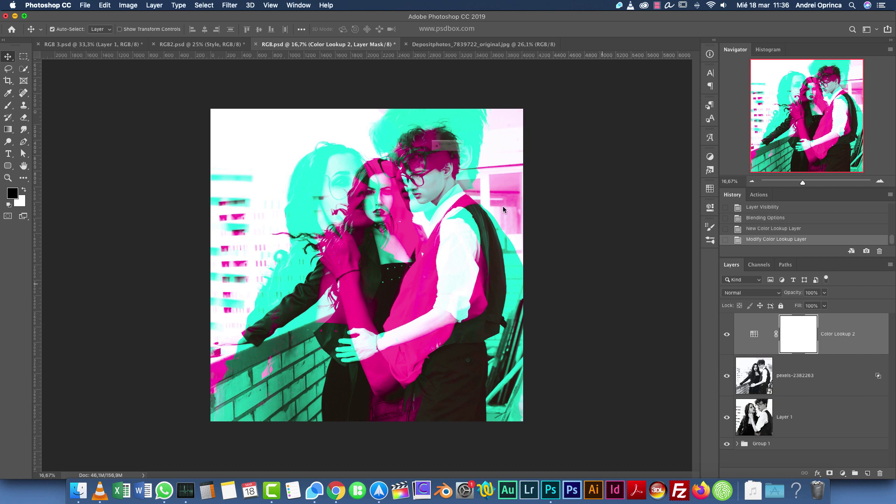
Step: Close RGB.psd and, in RGB2.psd, hide Layer 2 and Color Lookup 1 to expose the beauty photo
key("super+w")
left_click(436, 169)
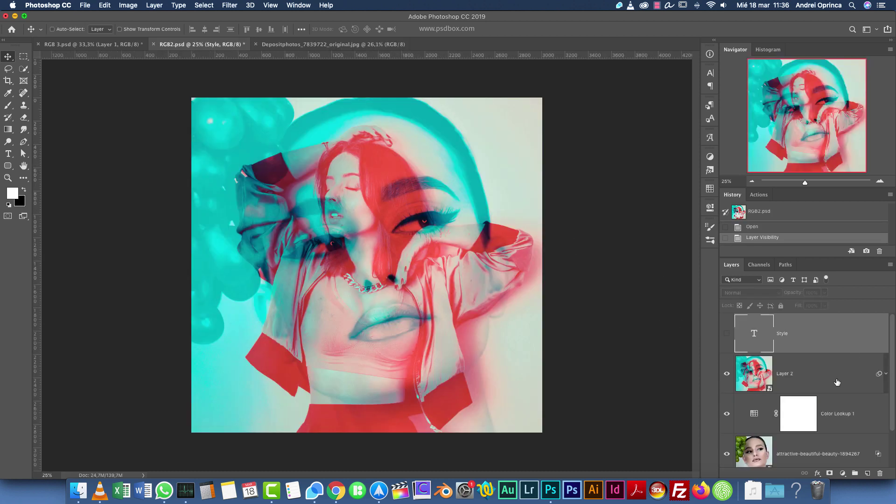
left_click(727, 375)
left_click(727, 376)
scroll(885, 358, "down", 2)
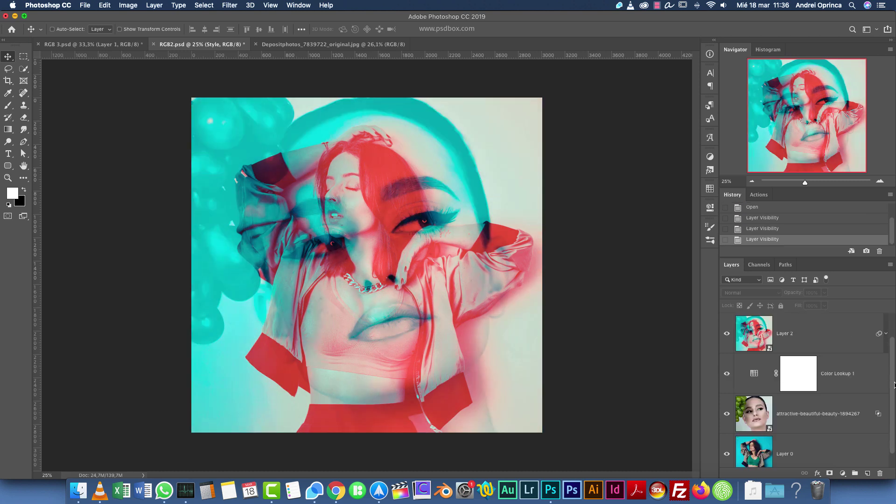
left_click(727, 367)
left_click(727, 327)
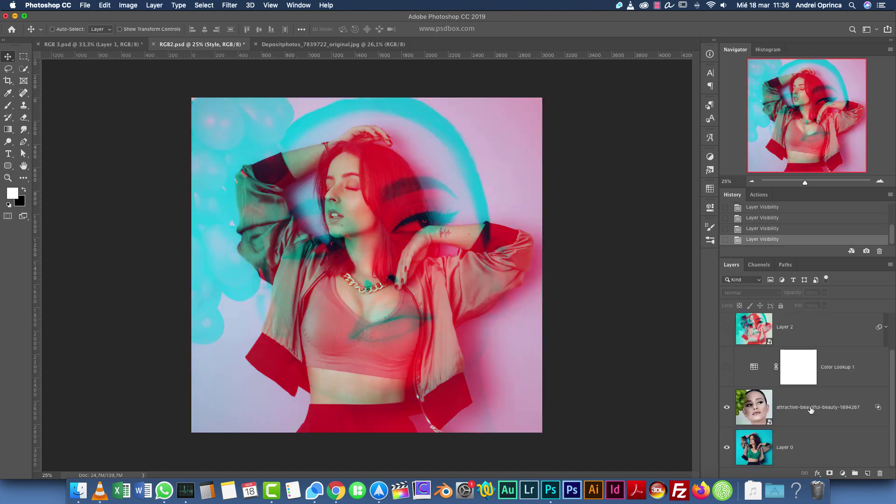
left_click(815, 408)
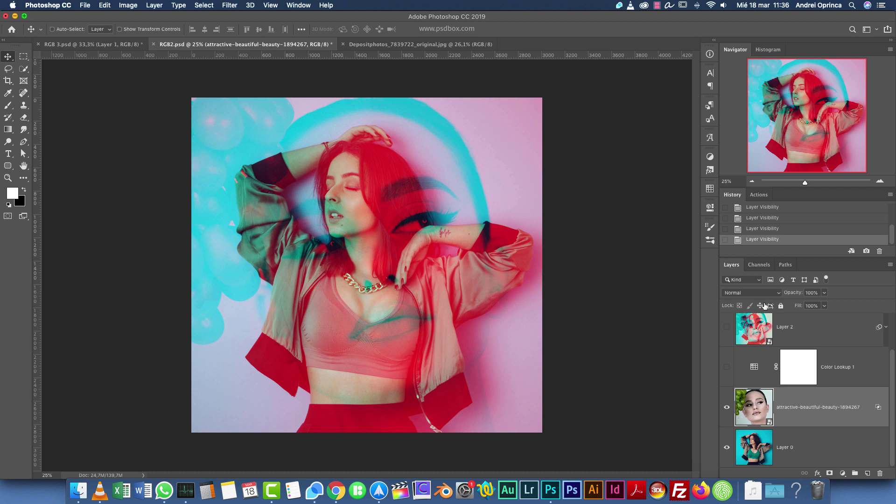
Step: Test the beauty photo layer's R, G and B blending checkboxes, leaving red off
double_click(852, 390)
left_click(685, 143)
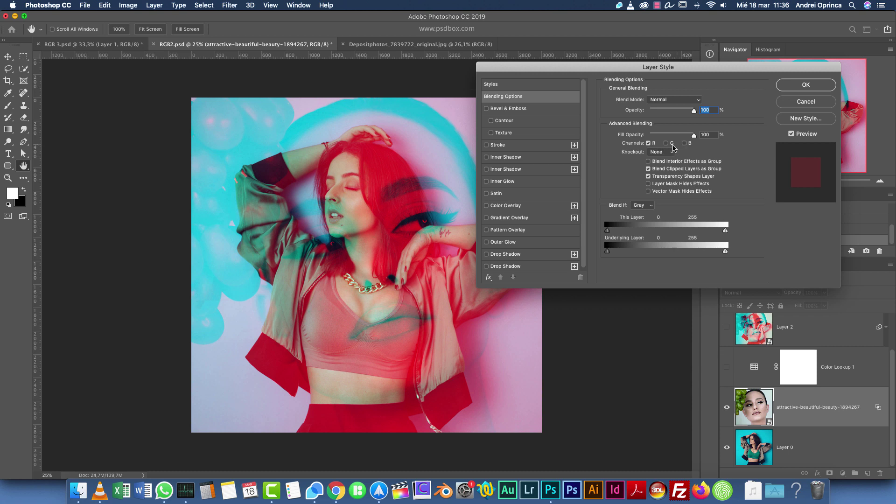
left_click(685, 143)
left_click(666, 143)
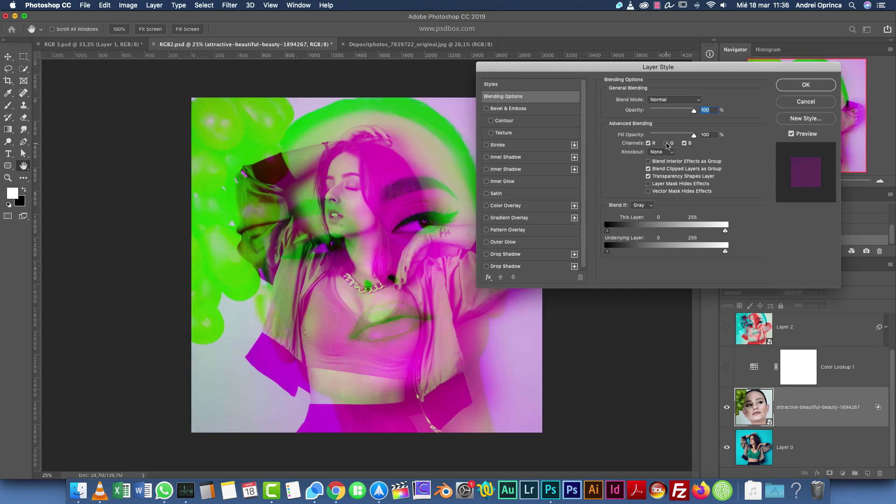
left_click(667, 143)
left_click(648, 143)
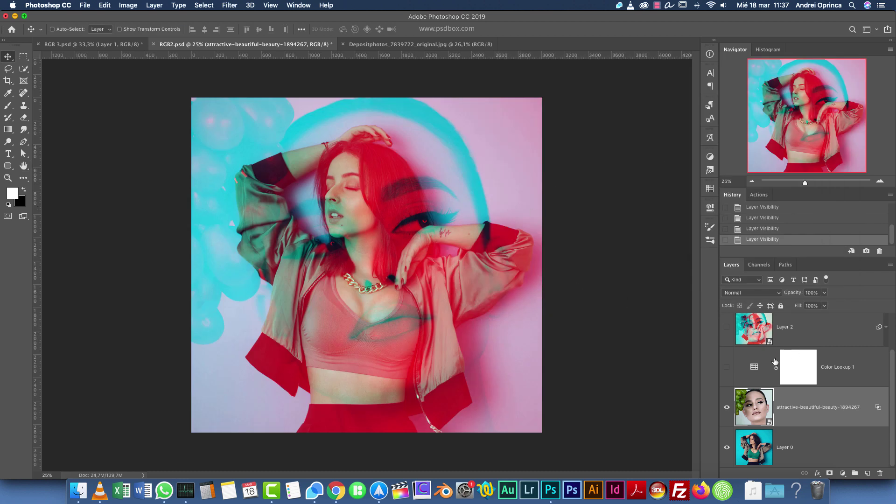
Step: Turn Color Lookup 1 and Layer 2 back on and expand Layer 2's smart filters
left_click(727, 367)
left_click(843, 366)
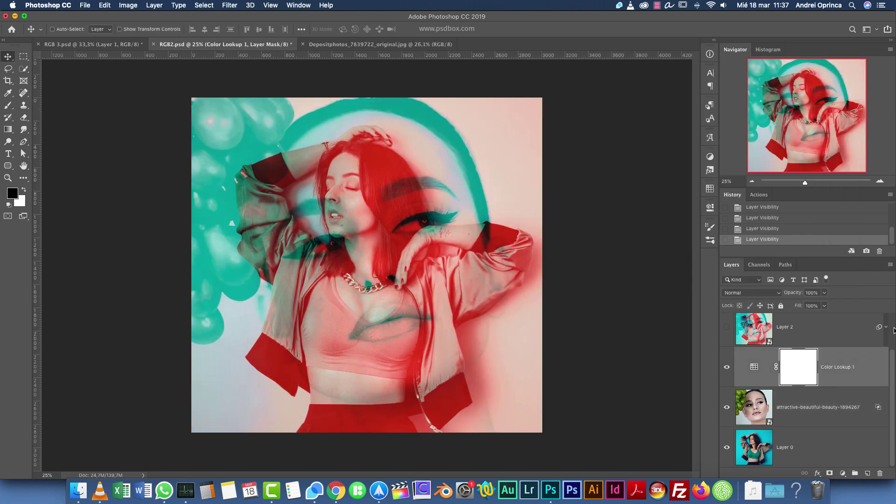
left_click(726, 327)
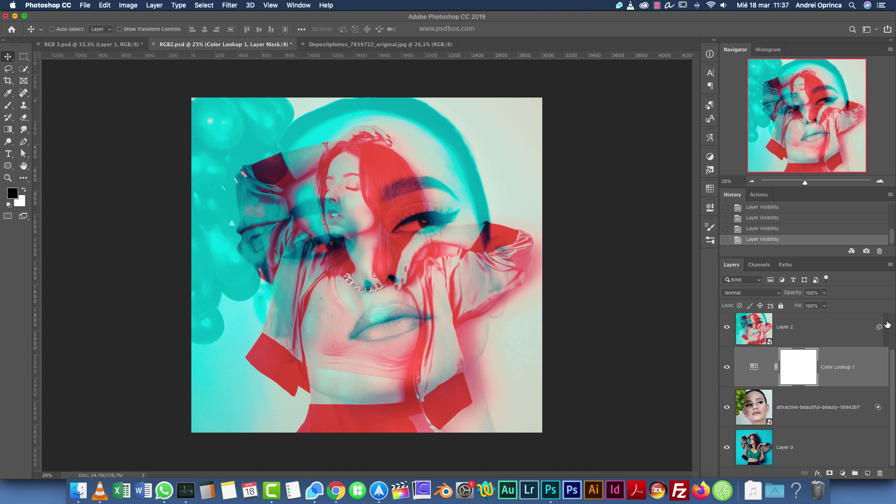
left_click(887, 326)
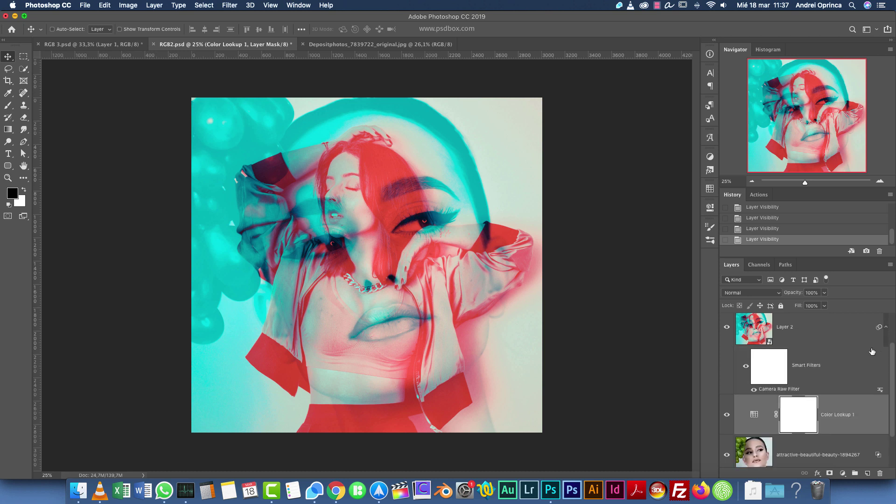
left_click(779, 392)
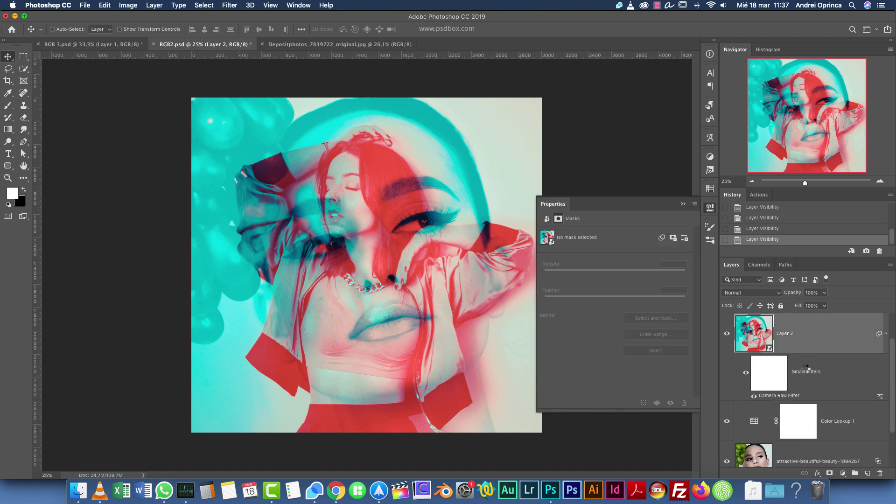
Step: Inspect Layer 2's Camera Raw Calibration settings, cancel unchanged, then switch to RGB 3.psd
double_click(779, 396)
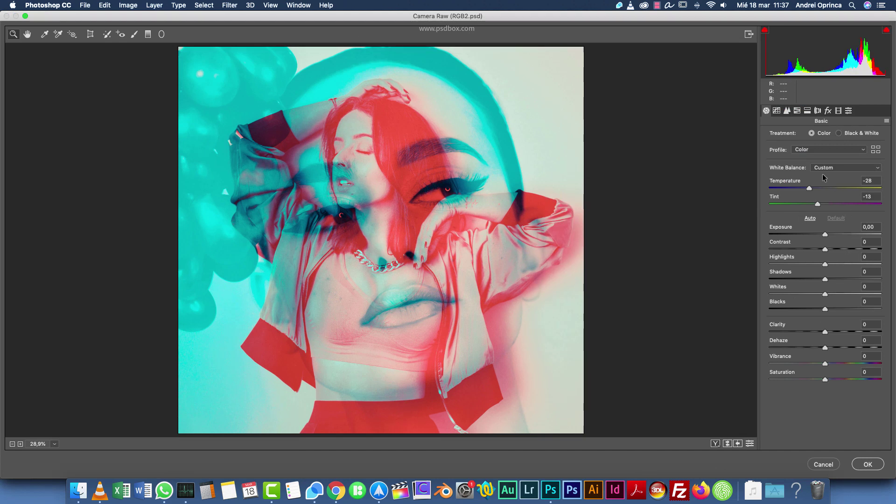
left_click(840, 110)
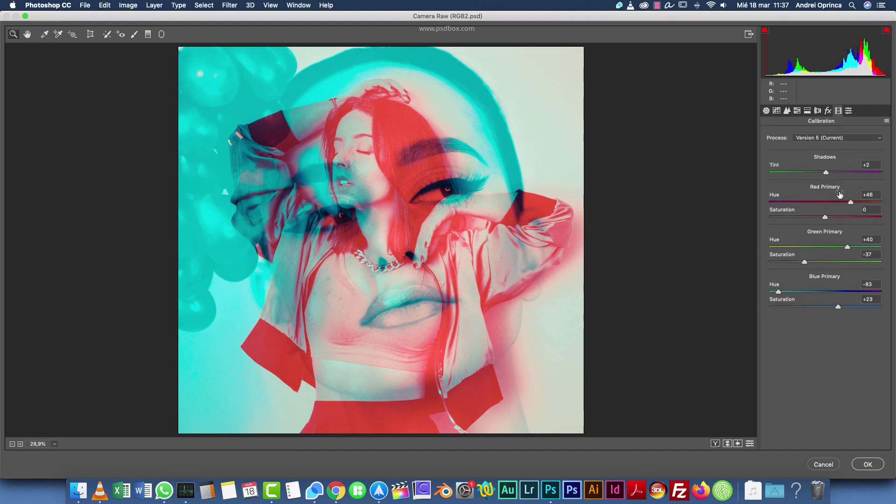
left_click(824, 464)
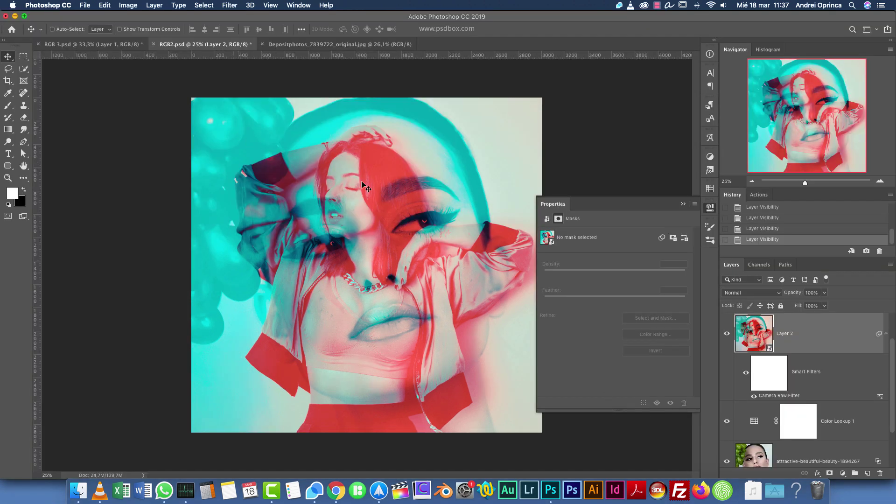
left_click(683, 204)
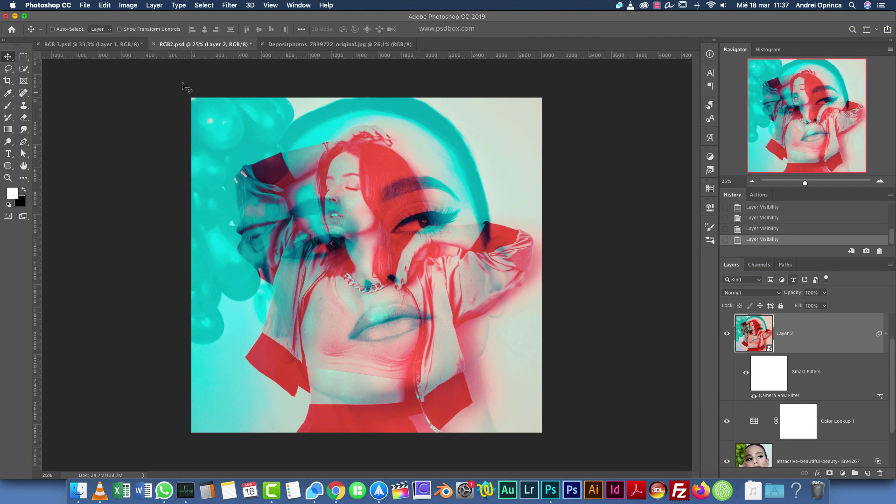
left_click(116, 44)
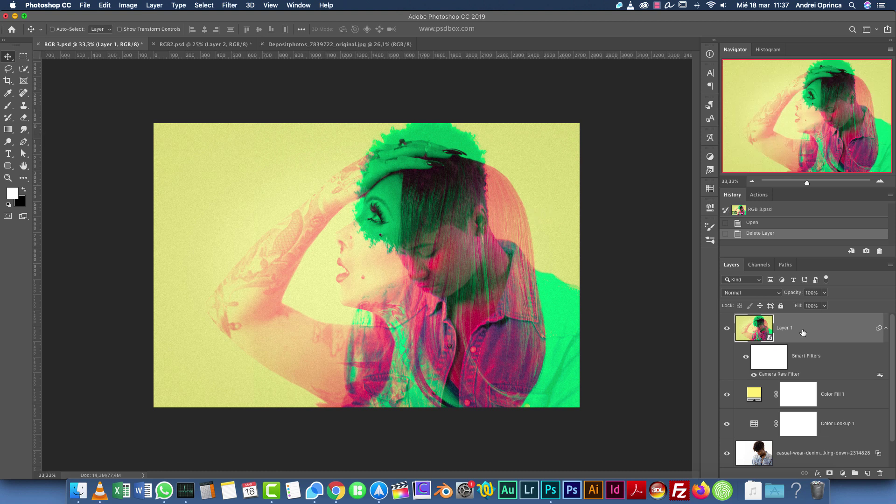
Step: Hide Layer 1, Color Fill 1 and Color Lookup 1, then select the casual-wear photo layer
left_click(726, 329)
left_click(727, 394)
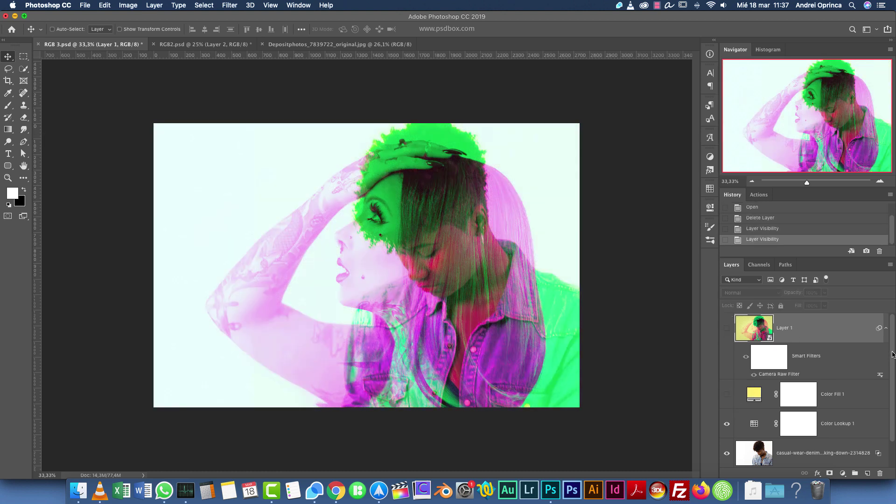
scroll(893, 355, "down", 2)
left_click(726, 394)
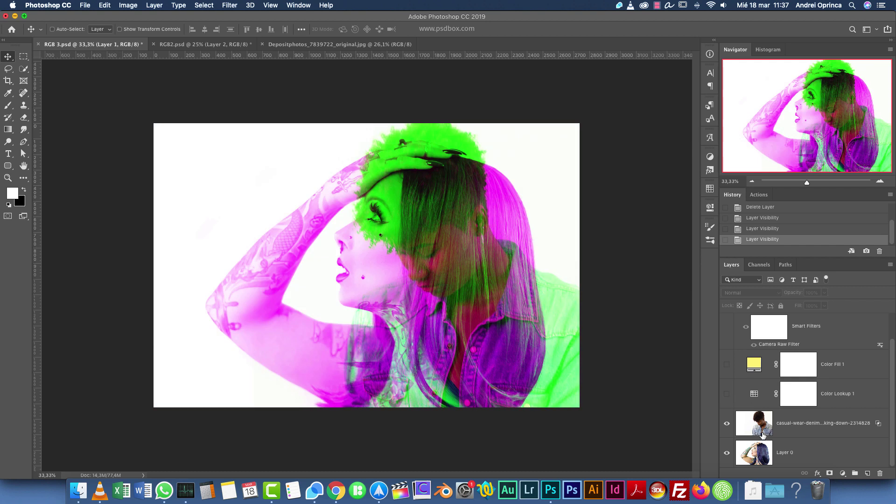
left_click(727, 426)
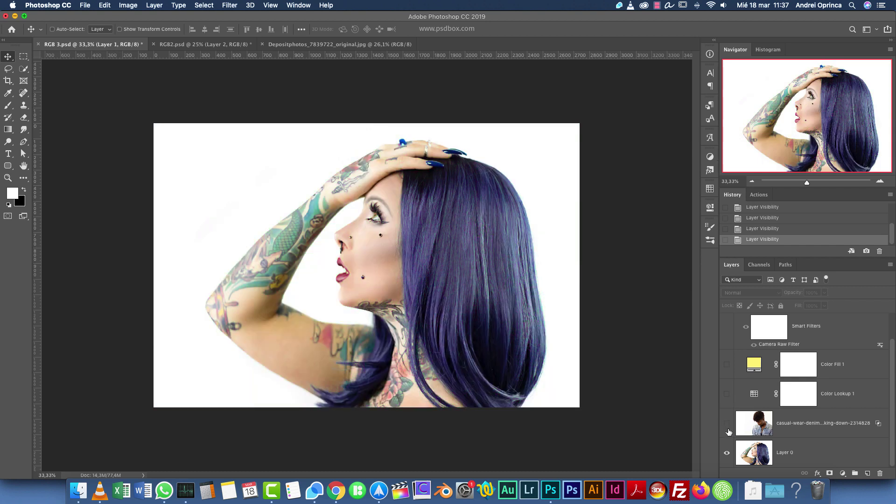
left_click(727, 423)
left_click(764, 413)
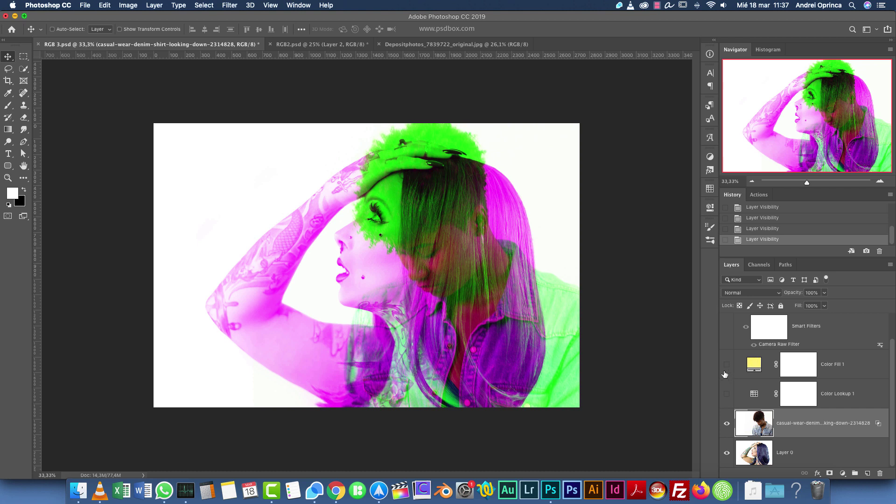
Step: Select the yellow Color Fill 1 layer and make it visible
left_click(832, 372)
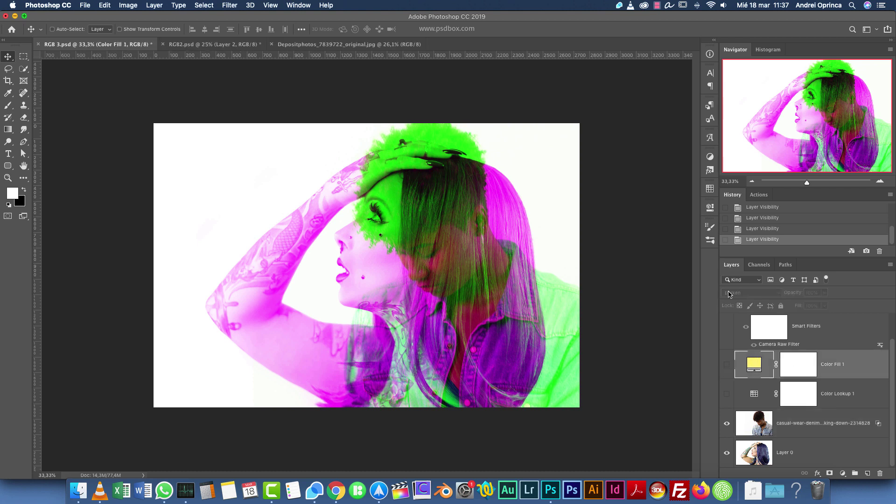
left_click(727, 364)
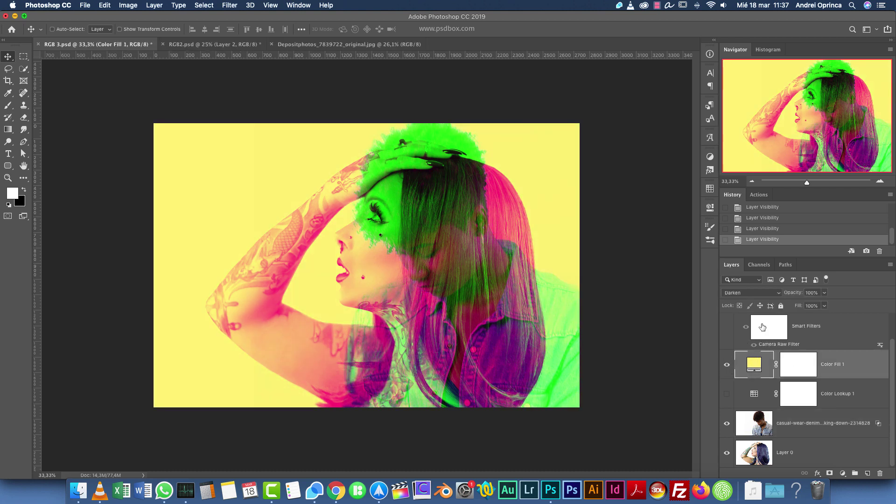
left_click(749, 292)
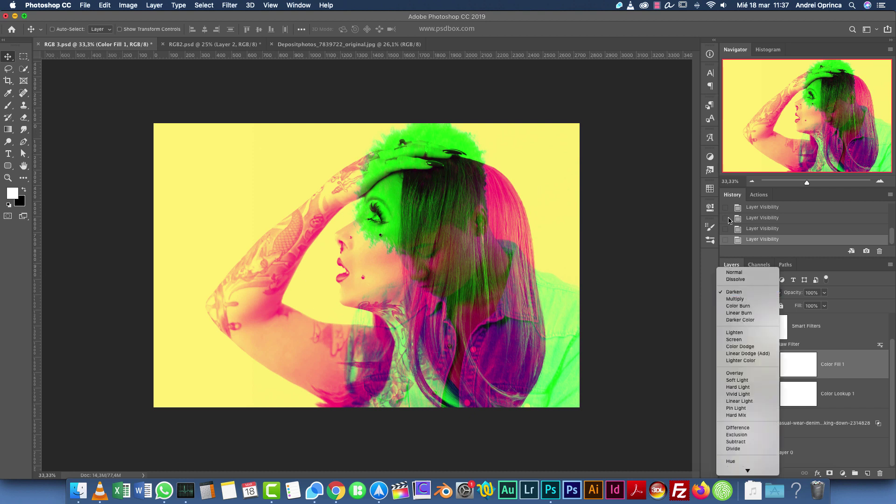
Step: Try teal, peach, blue and magenta fill colours, then cancel to keep the yellow
left_click(847, 356)
double_click(754, 364)
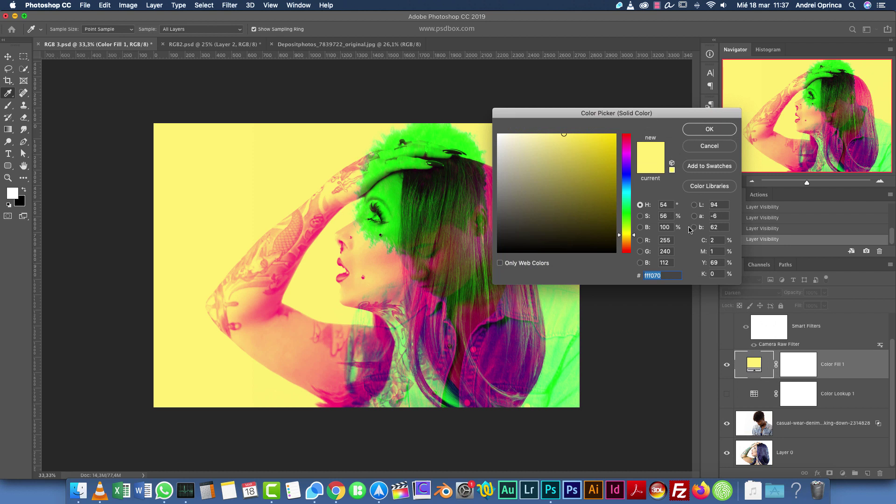
left_click(627, 190)
left_click_drag(598, 171, 627, 245)
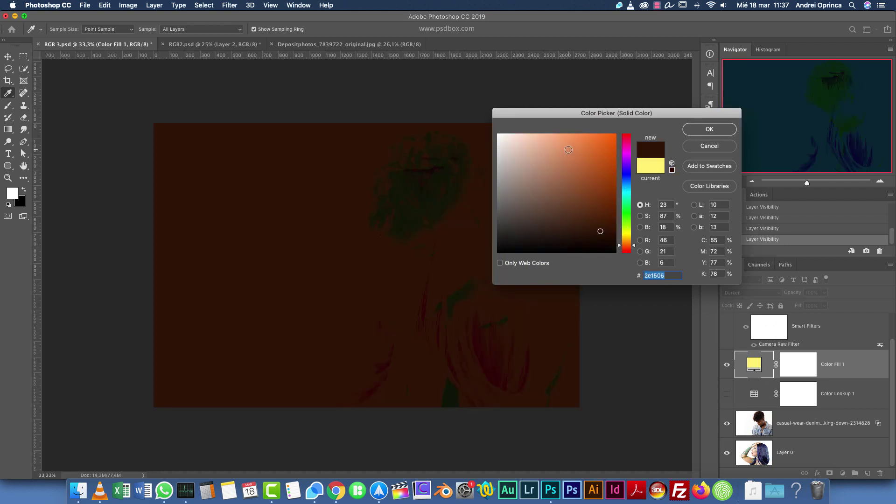
left_click(594, 145)
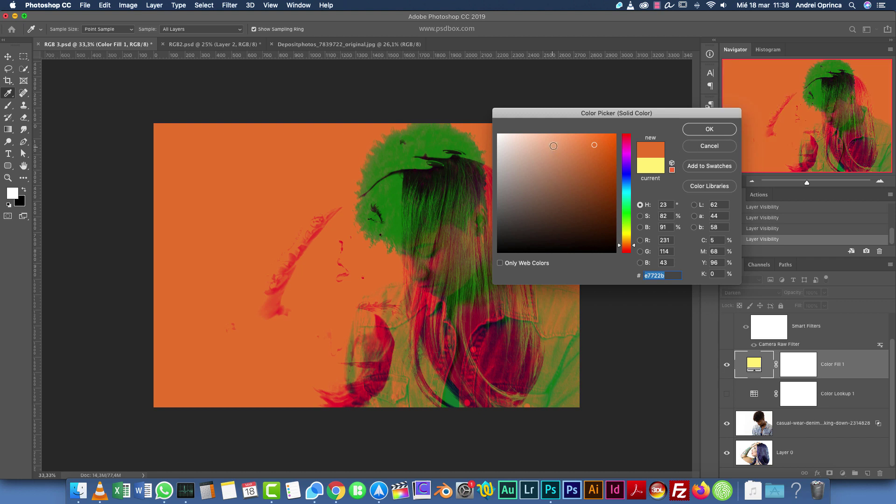
left_click_drag(554, 146, 533, 133)
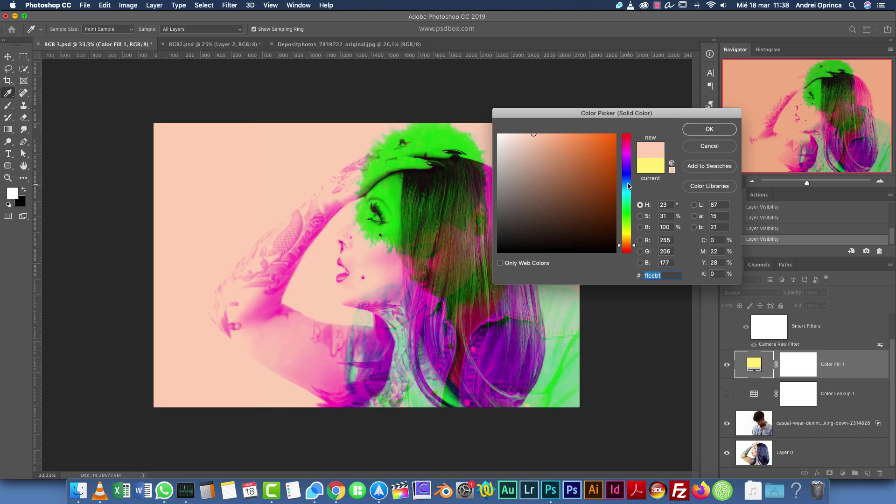
left_click(627, 186)
left_click(627, 161)
left_click(726, 147)
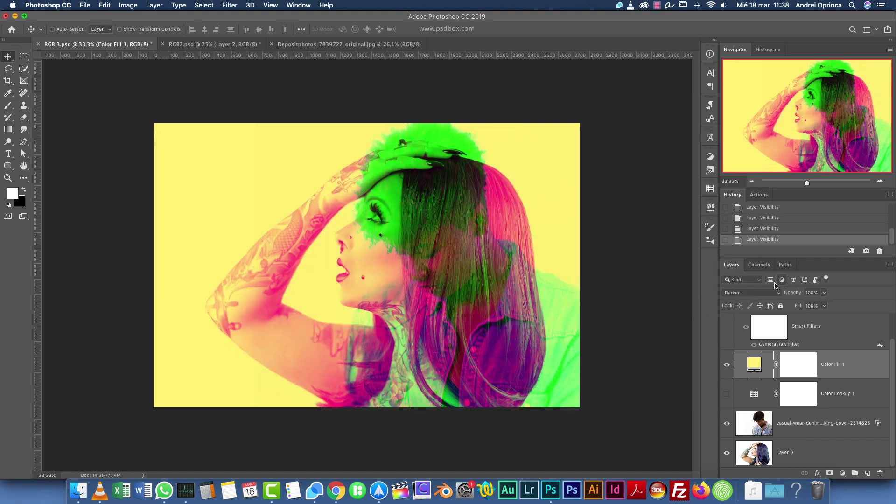
Step: Set Color Fill 1's blend mode to Multiply and show Color Lookup 1 again
left_click(766, 292)
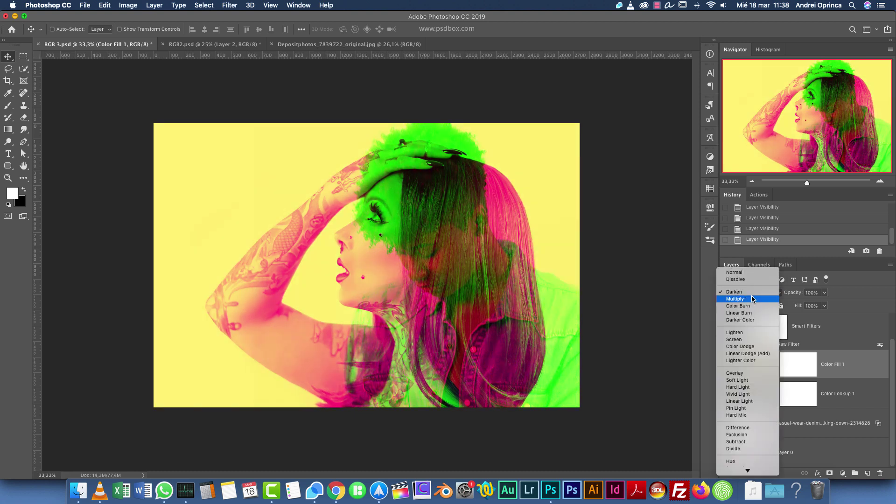
left_click(752, 298)
left_click(727, 395)
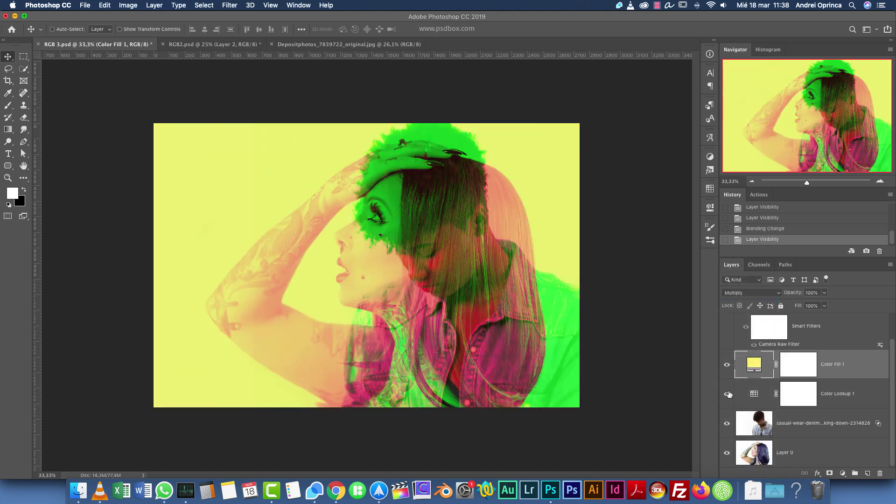
Step: Try the PSDBox-PA26 and PSDBox-PA27 LUTs, switching Data Order to BGR and back to RGB
double_click(755, 394)
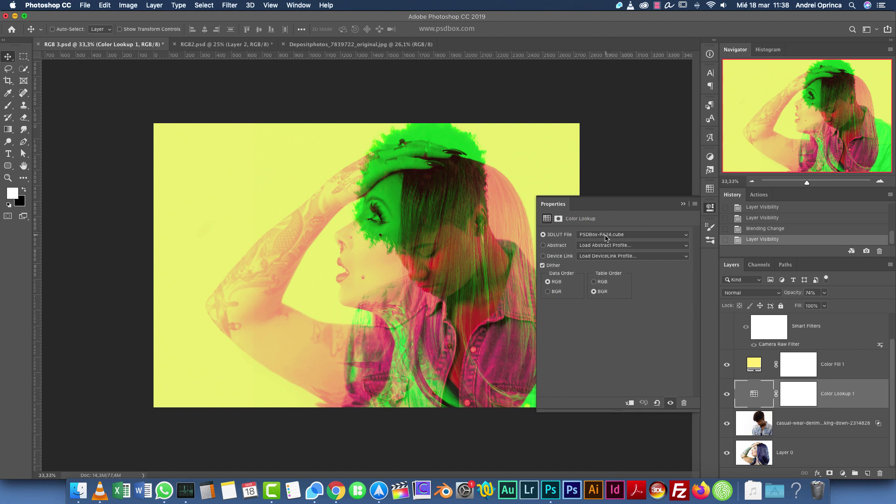
left_click(605, 235)
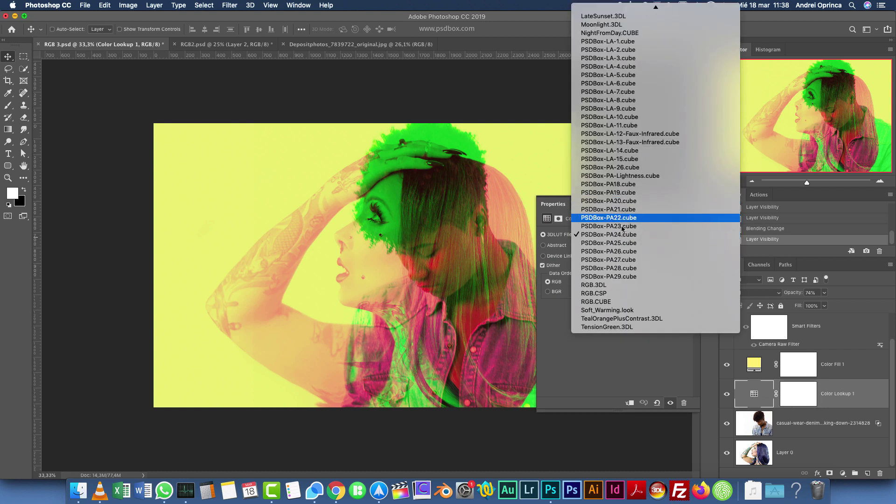
left_click(617, 252)
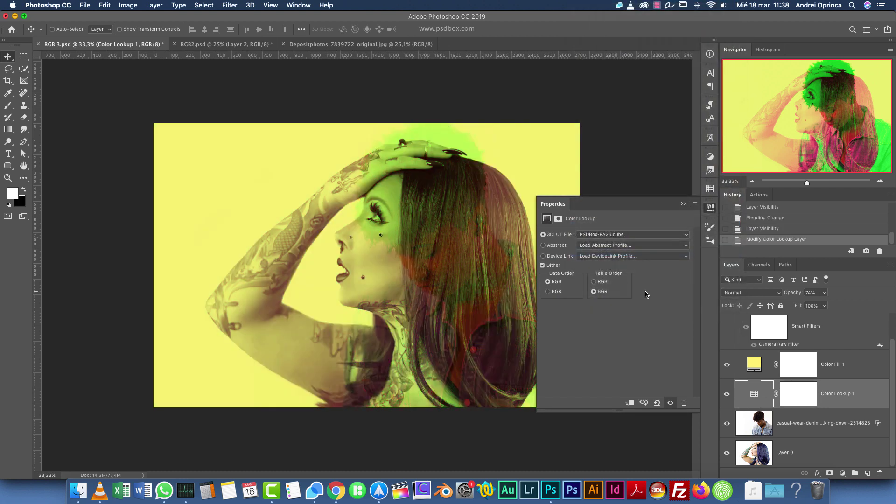
left_click(637, 231)
left_click(629, 252)
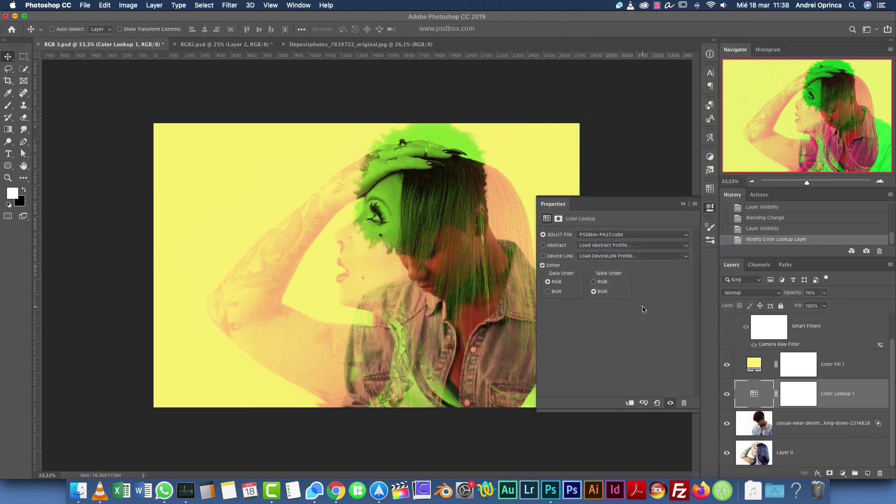
left_click(550, 291)
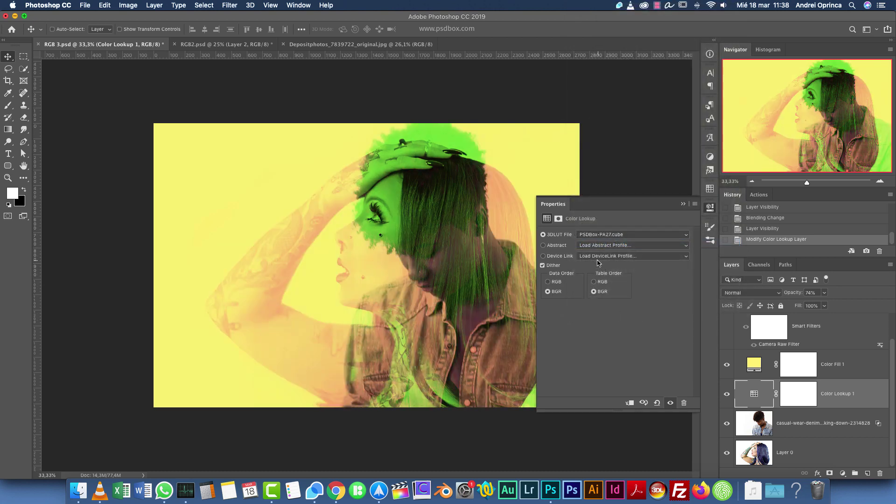
left_click(548, 281)
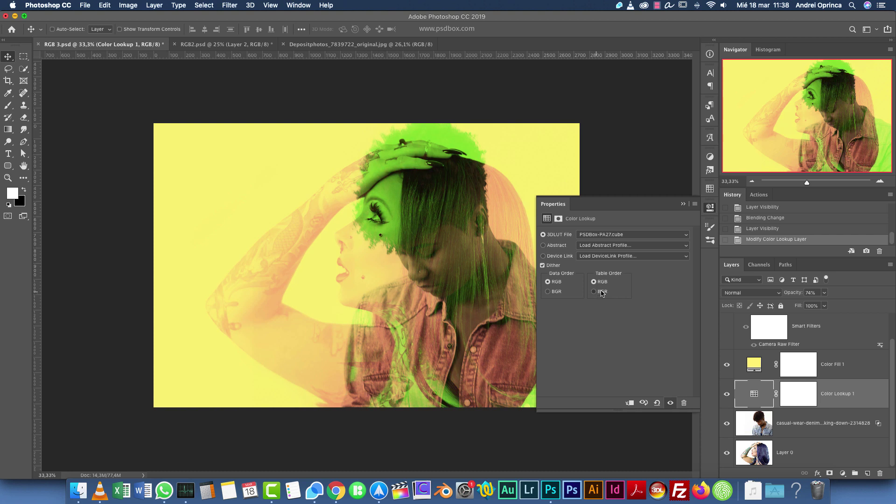
Step: Apply PSDBox-LA-4.cube, then settle on PSDBox-LA-6.cube as Color Lookup 1's LUT
left_click(626, 236)
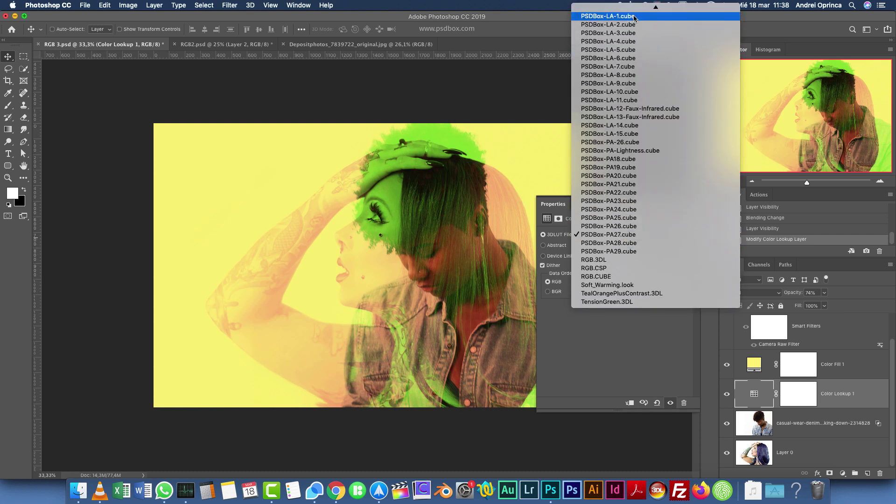
left_click(656, 110)
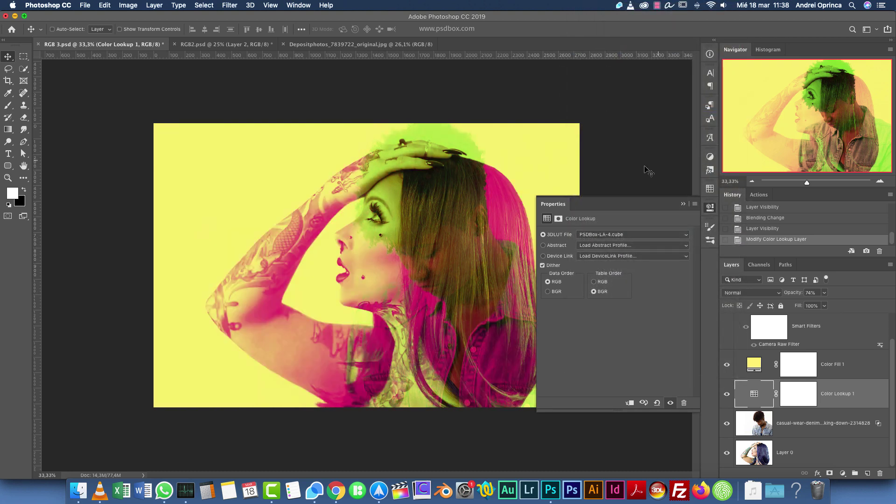
left_click(684, 204)
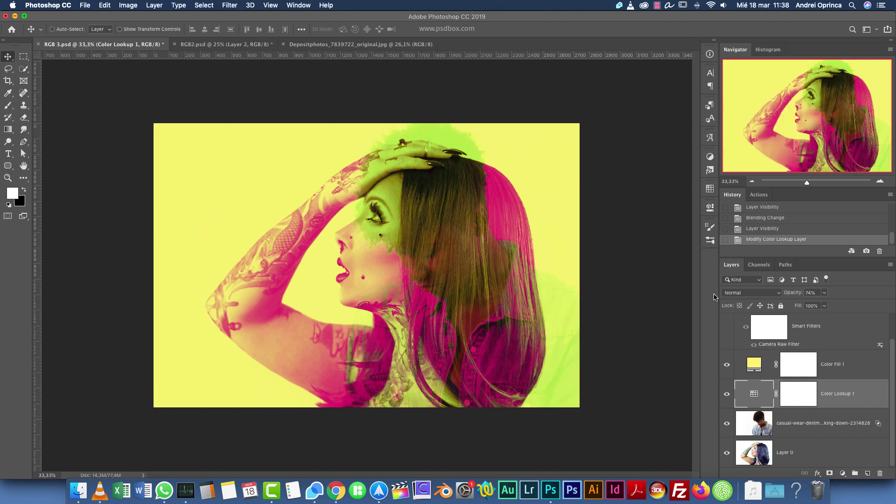
double_click(759, 384)
left_click(607, 234)
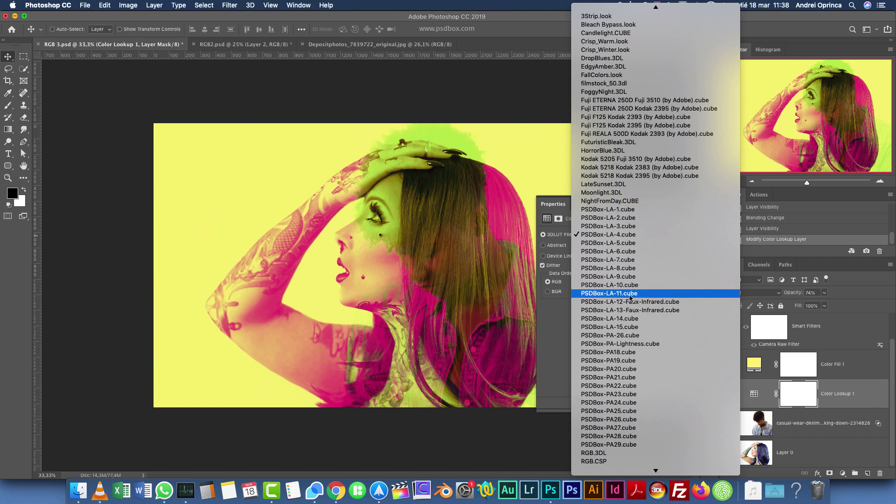
key("Return")
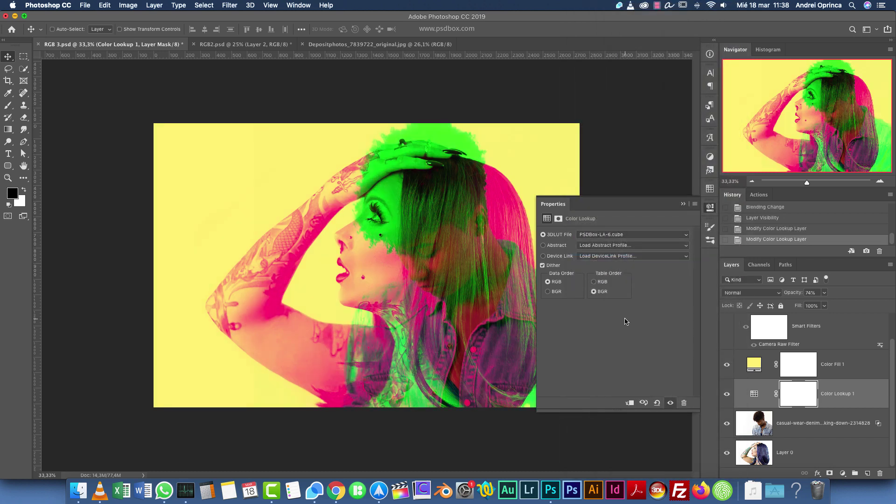
left_click(684, 204)
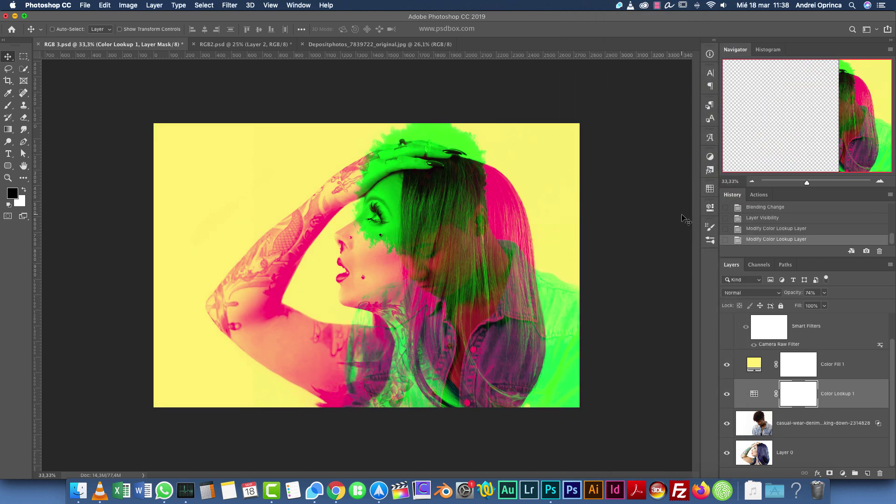
left_click(846, 363)
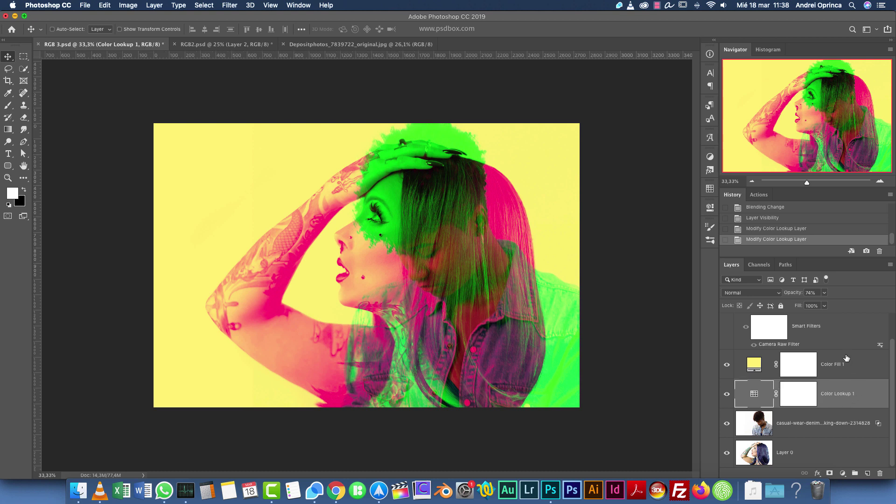
Step: Show Layer 1, toggle its B channel off and on in Blending Options, and cancel
scroll(882, 344, "up", 2)
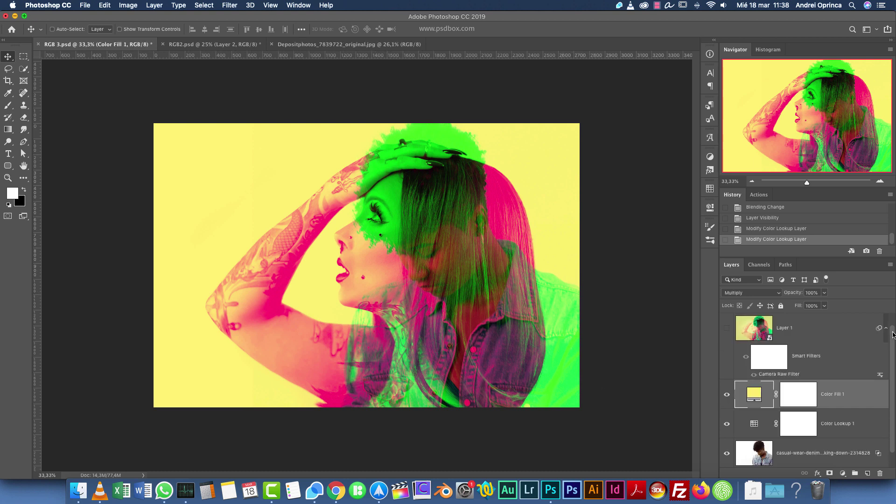
left_click(726, 329)
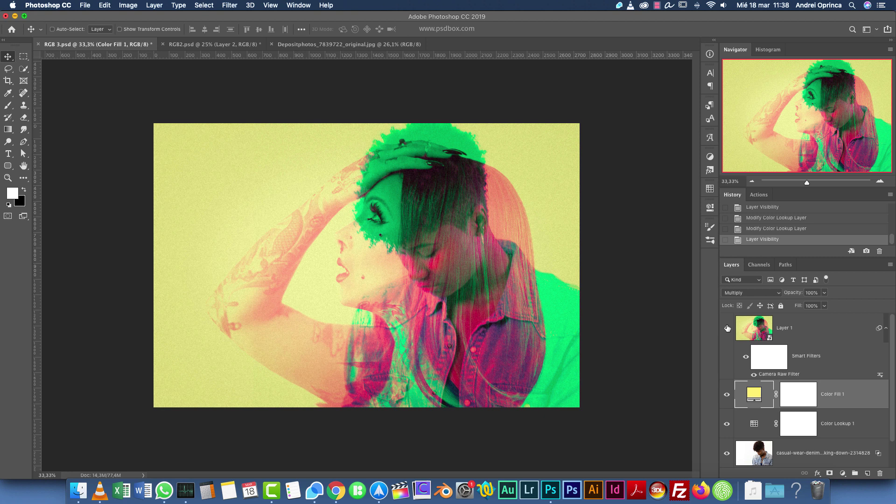
left_click(856, 333)
double_click(856, 333)
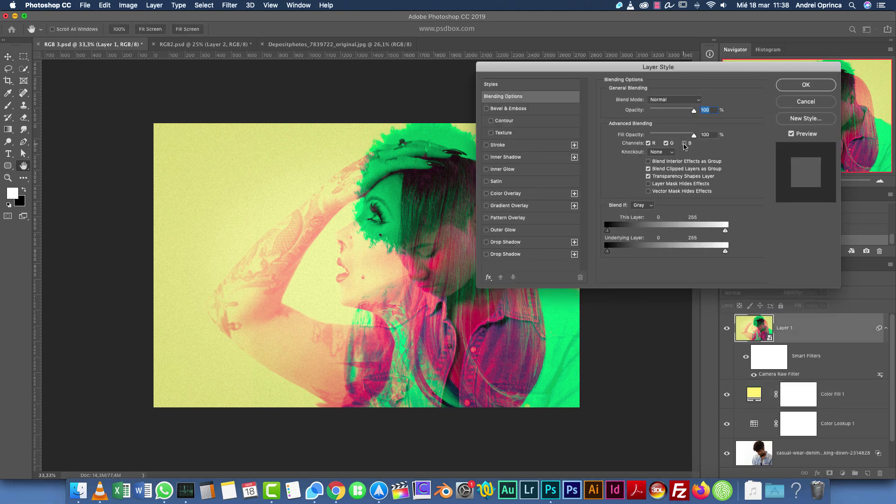
left_click(684, 143)
left_click(685, 143)
left_click(797, 101)
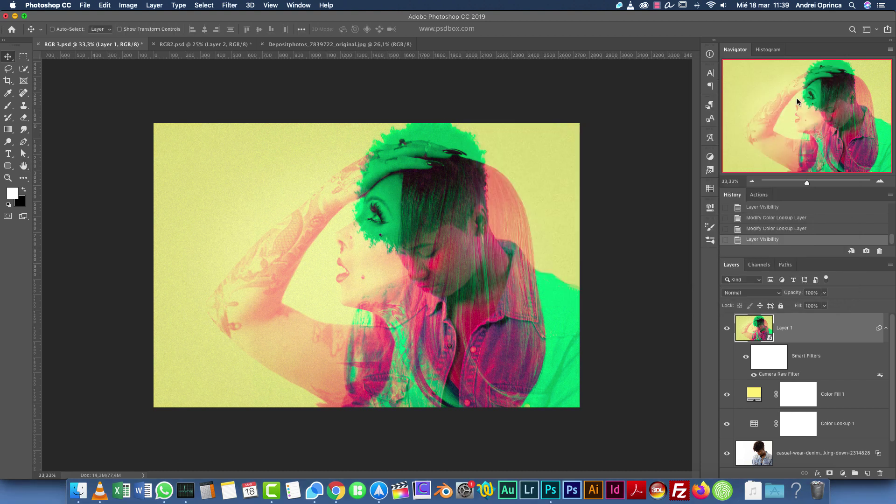